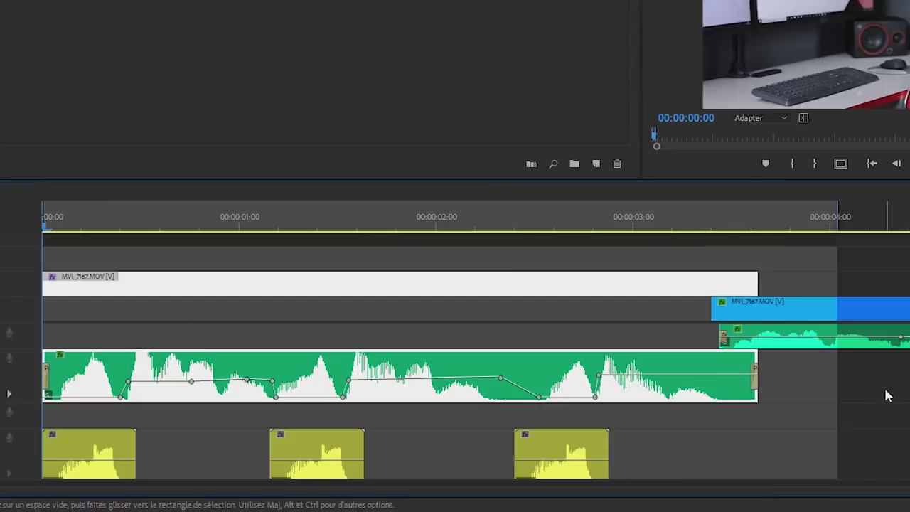
key(space)
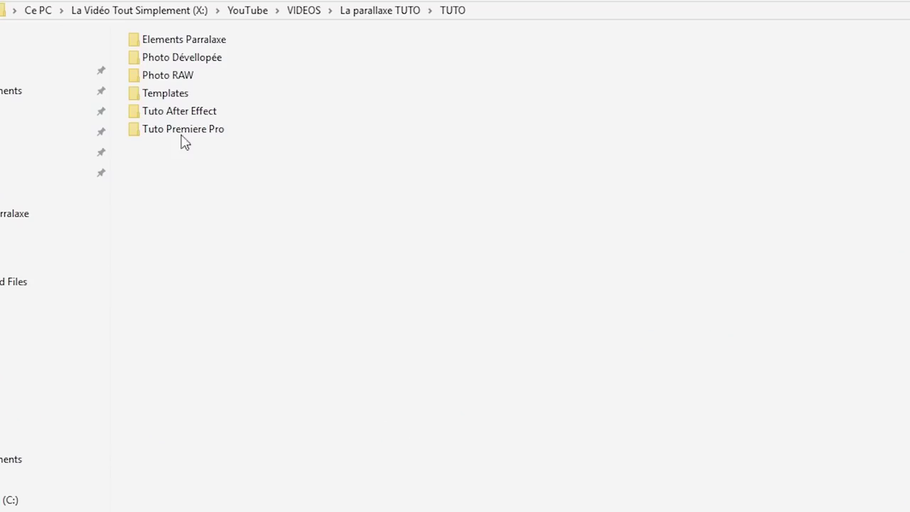
Open the raw photo IMG_7472.CR2 from the Photo RAW folder with Adobe Photoshop CC 2018.
double_click(161, 81)
right_click(173, 85)
mouse_move(285, 159)
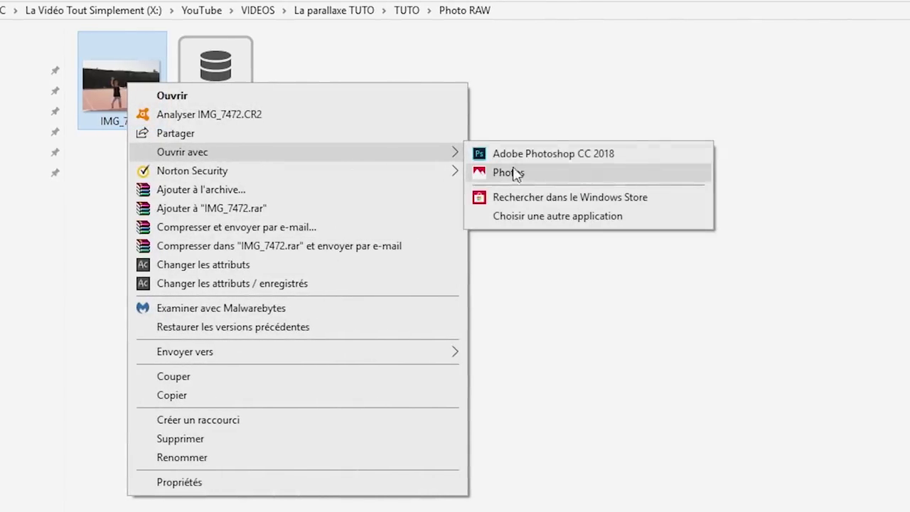
click(571, 155)
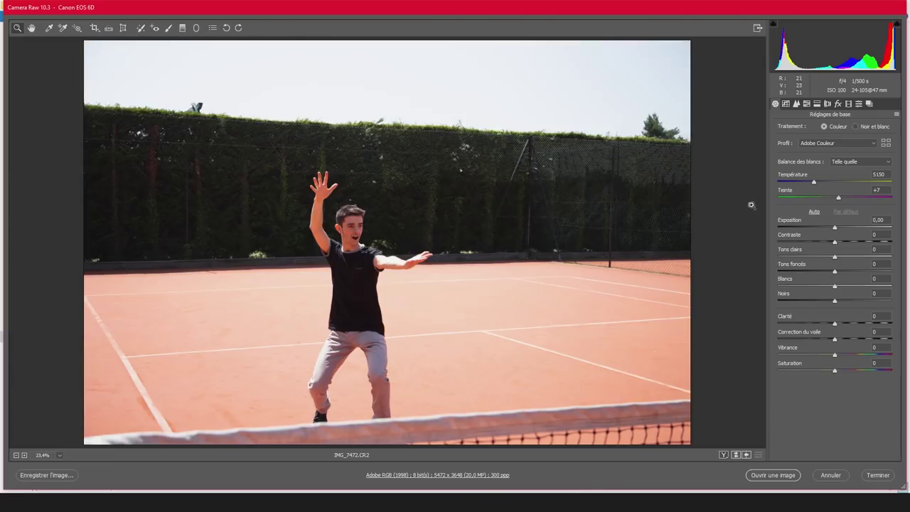
Load saved Camera Raw settings from an XMP file and open the photo for editing.
click(897, 114)
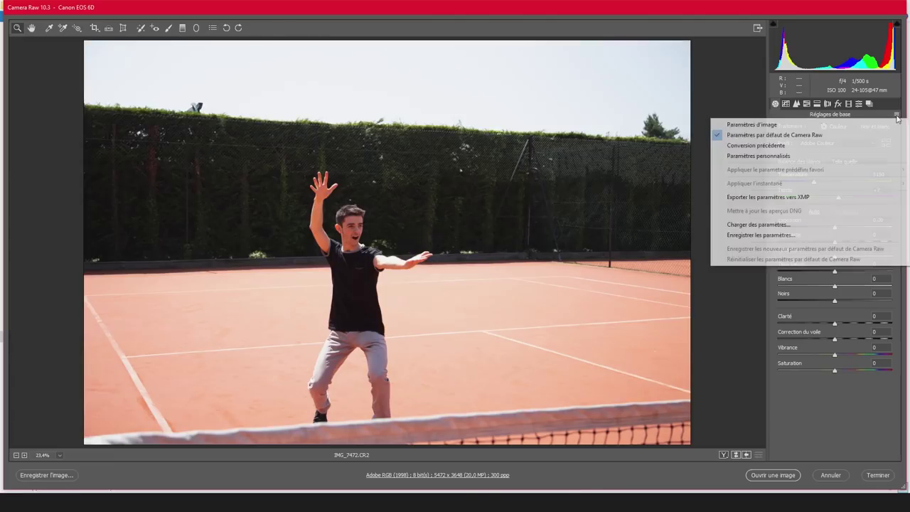
click(777, 225)
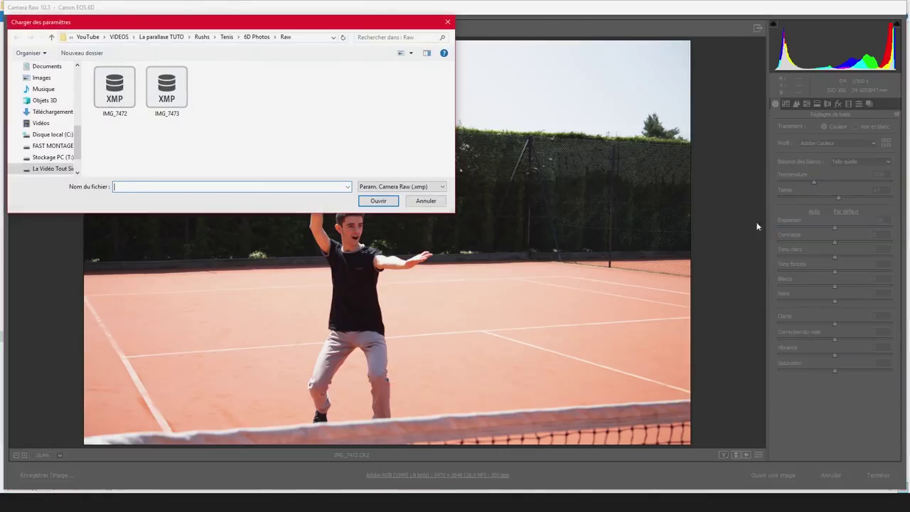
click(378, 202)
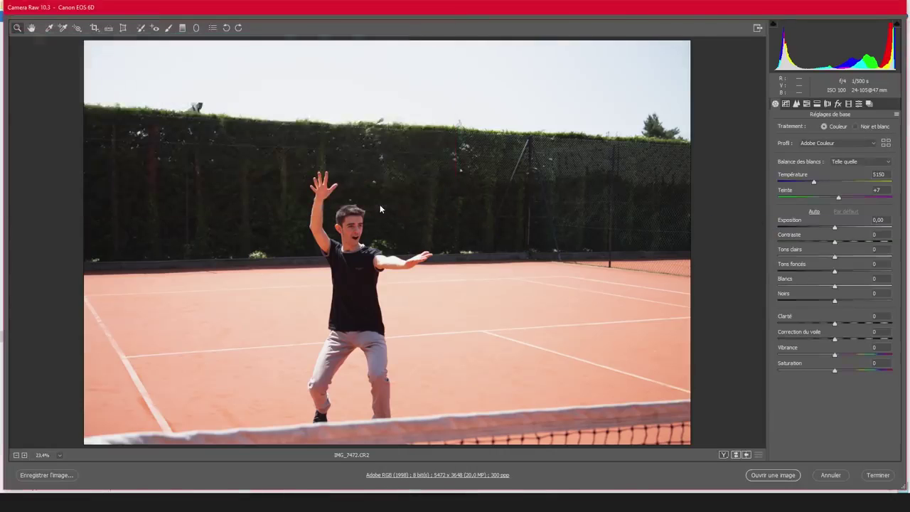
click(783, 481)
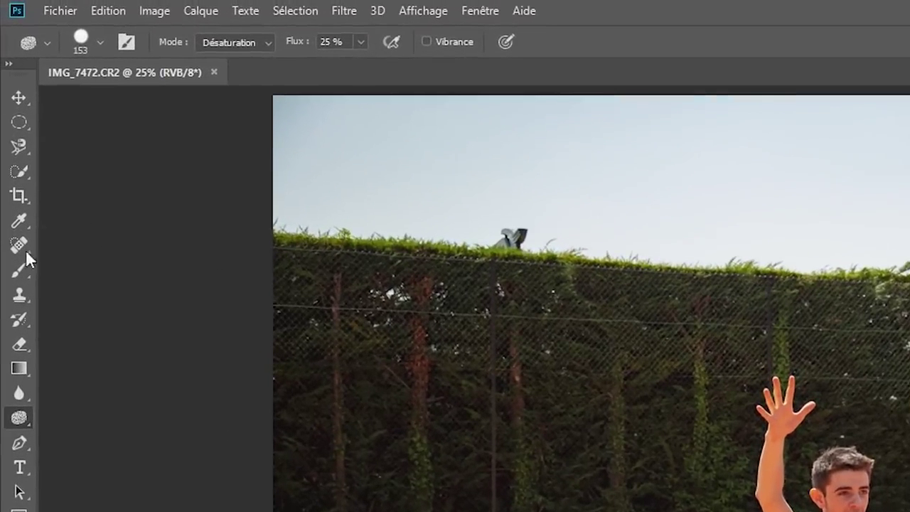
Paint over the whole man on the tennis court with the Spot Healing Brush to remove him.
click(9, 123)
click(99, 42)
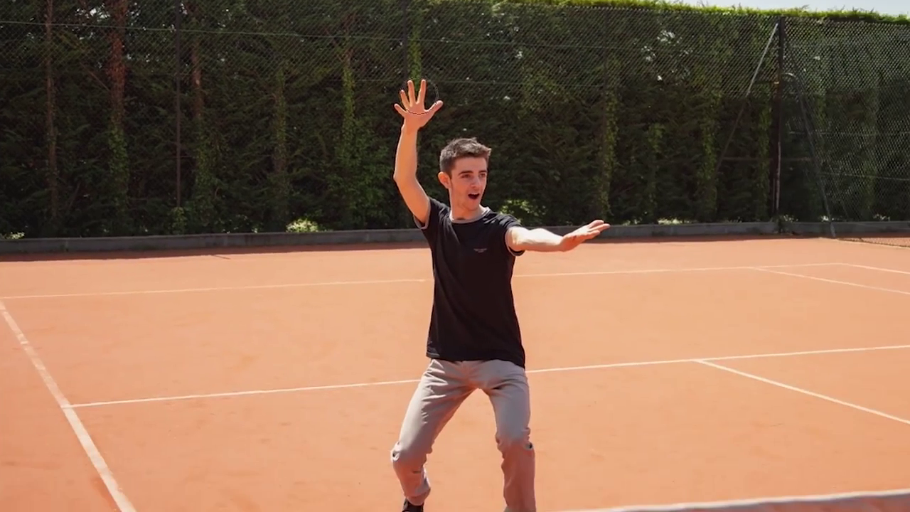
drag(782, 384, 778, 450)
mouse_move(371, 103)
mouse_down()
mouse_move(368, 135)
mouse_move(406, 225)
mouse_move(354, 450)
mouse_move(388, 439)
mouse_move(436, 331)
mouse_move(465, 464)
mouse_move(495, 193)
mouse_up()
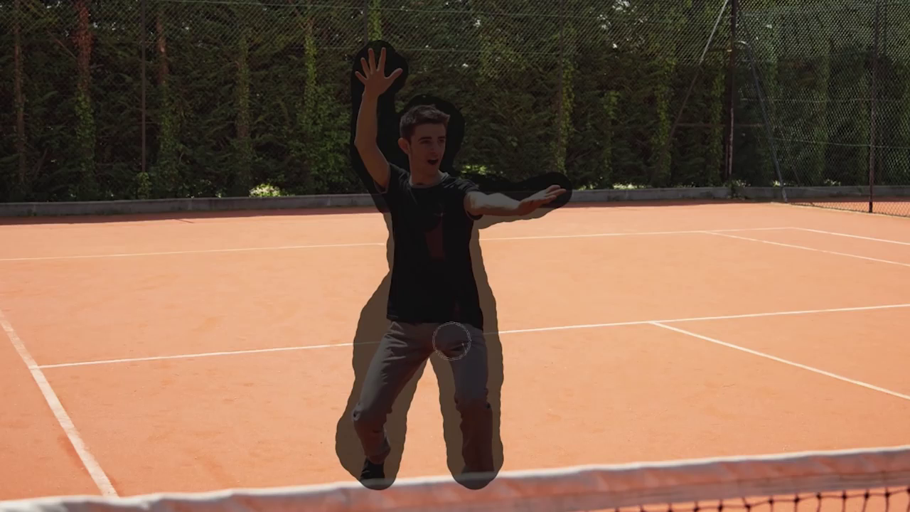
Heal the uneven wall edge and the broken white court lines where the man stood.
mouse_move(430, 194)
mouse_down()
mouse_move(435, 186)
mouse_move(405, 182)
mouse_up()
drag(439, 235, 498, 229)
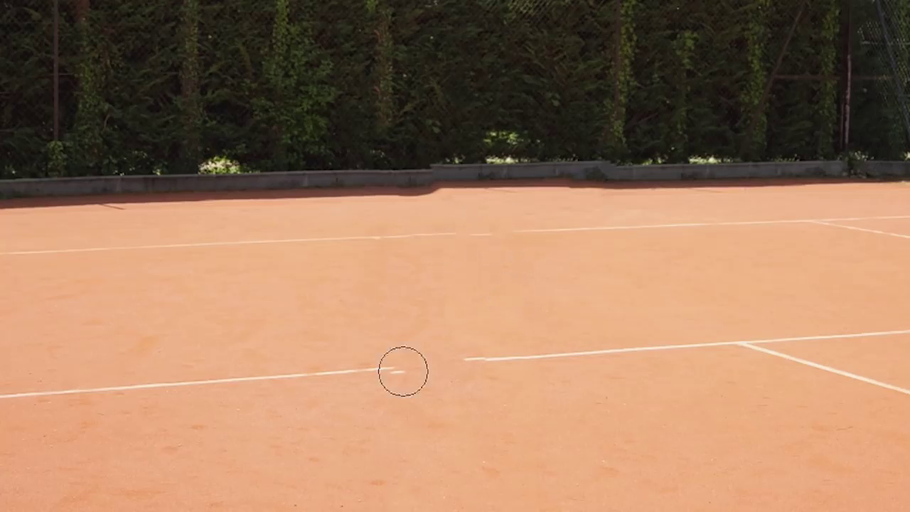
mouse_move(426, 367)
mouse_down()
mouse_move(462, 378)
mouse_move(510, 359)
mouse_up()
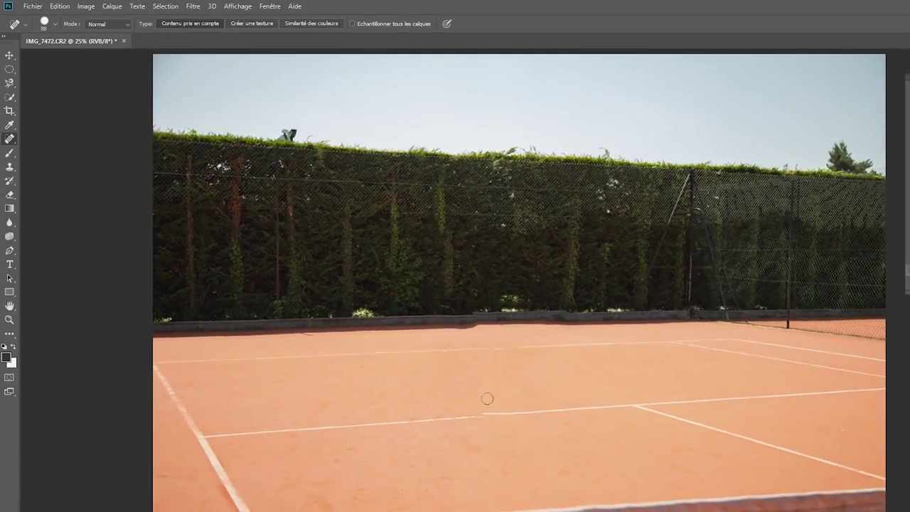
Set up an Export As of the empty court image with JPG as the file format.
click(43, 8)
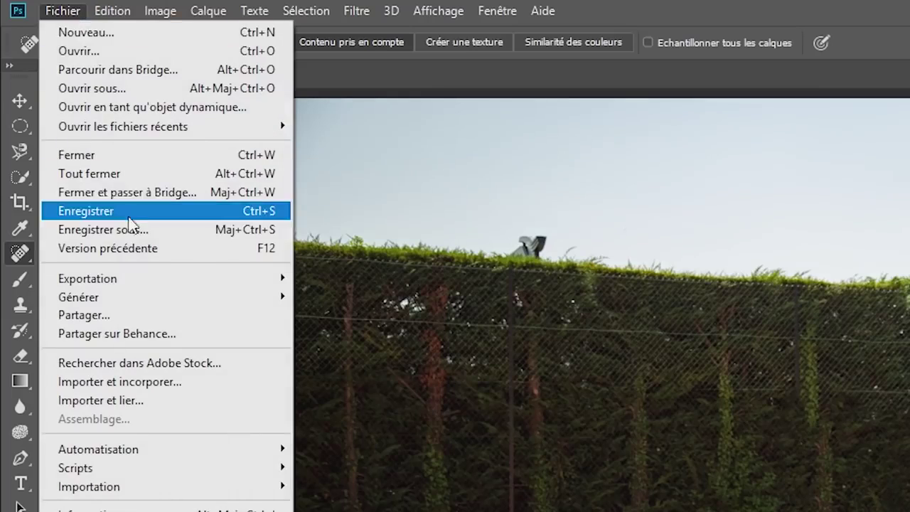
mouse_move(92, 153)
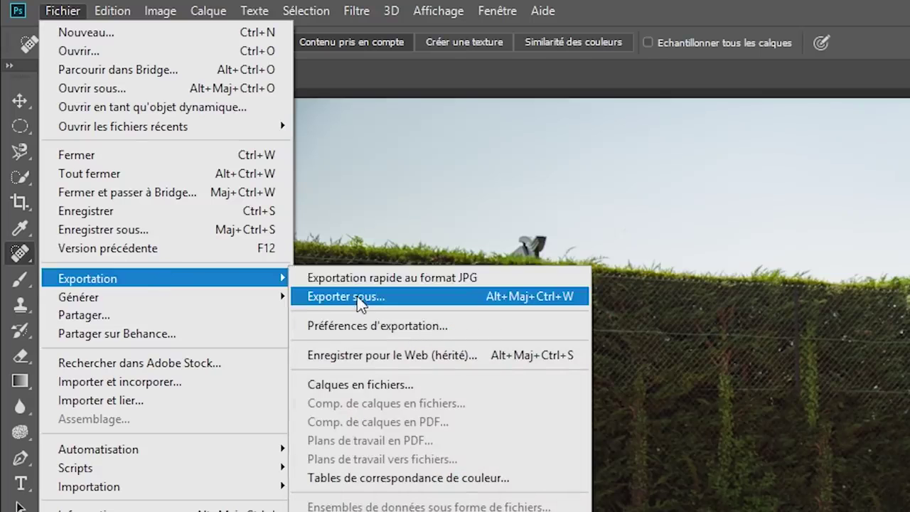
click(360, 298)
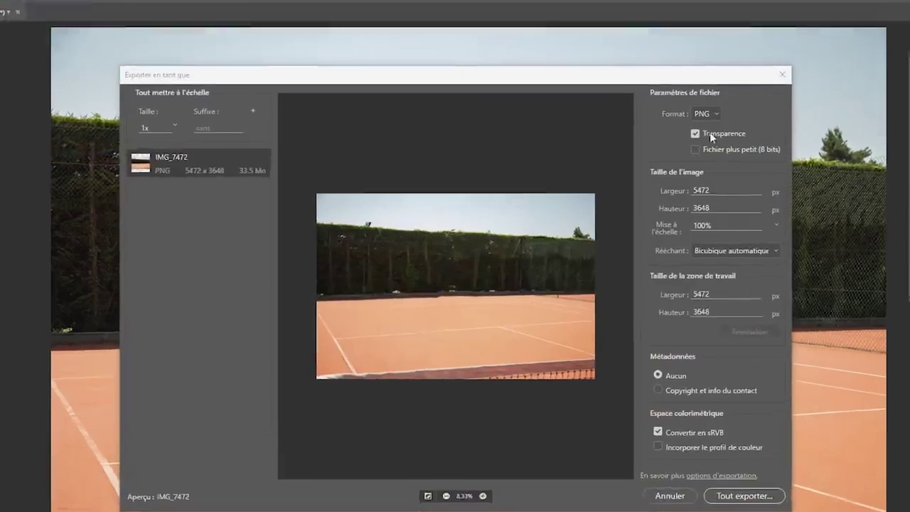
click(702, 122)
click(701, 112)
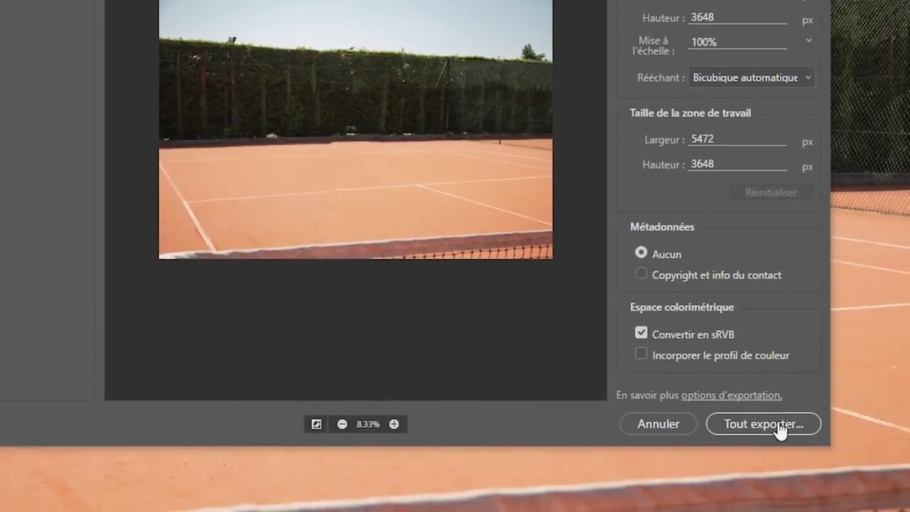
Export the empty court image under a new name into the Elements Parralaxe folder.
click(780, 426)
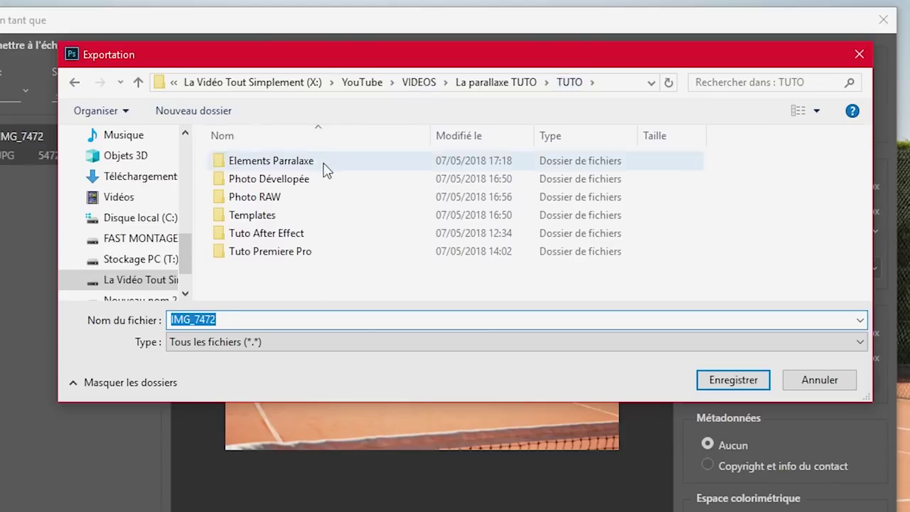
double_click(325, 166)
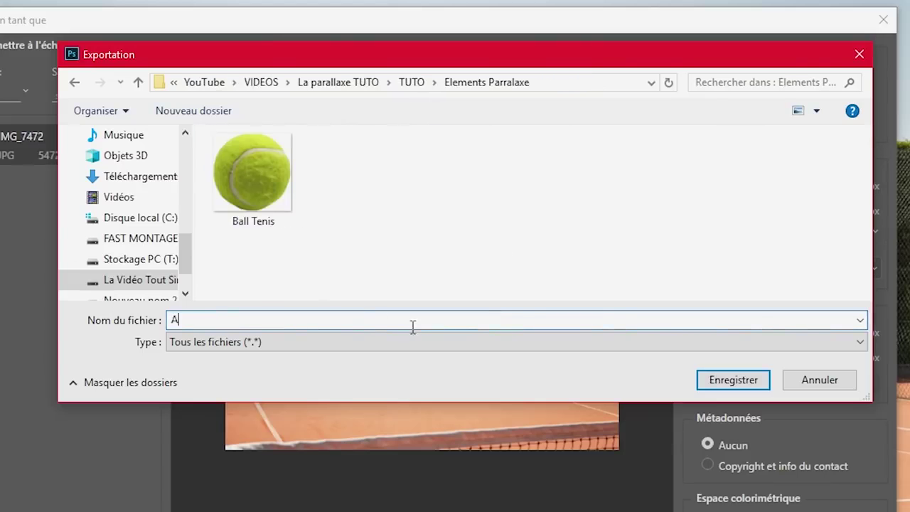
click(733, 380)
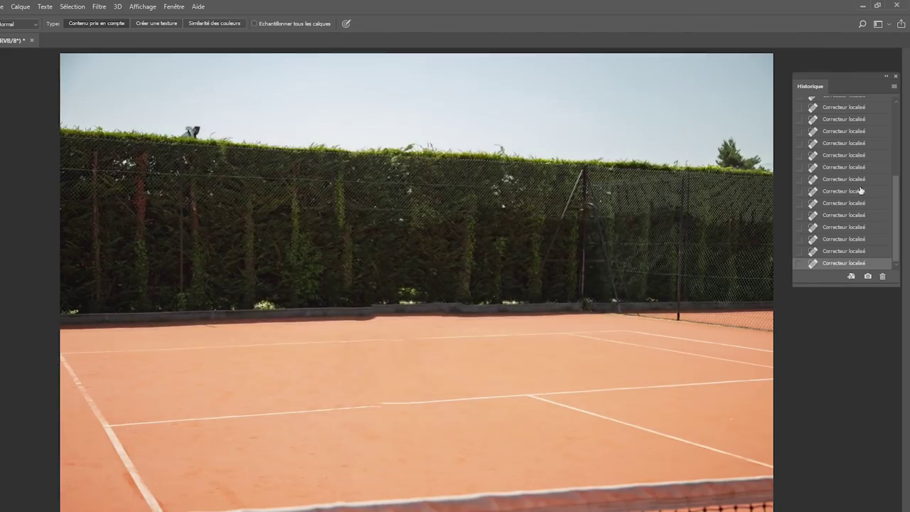
Revert the photo to its opened history state and select the man with the Quick Selection tool.
scroll(857, 193, up, 5)
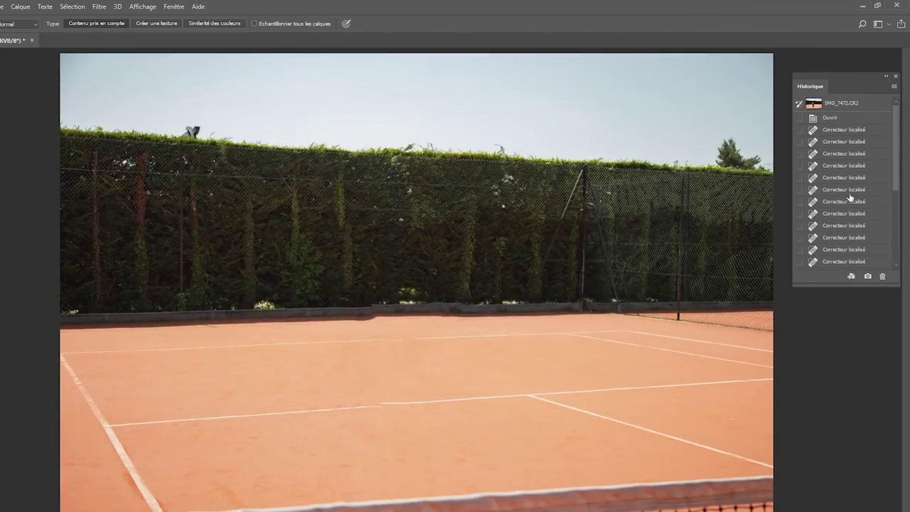
click(829, 119)
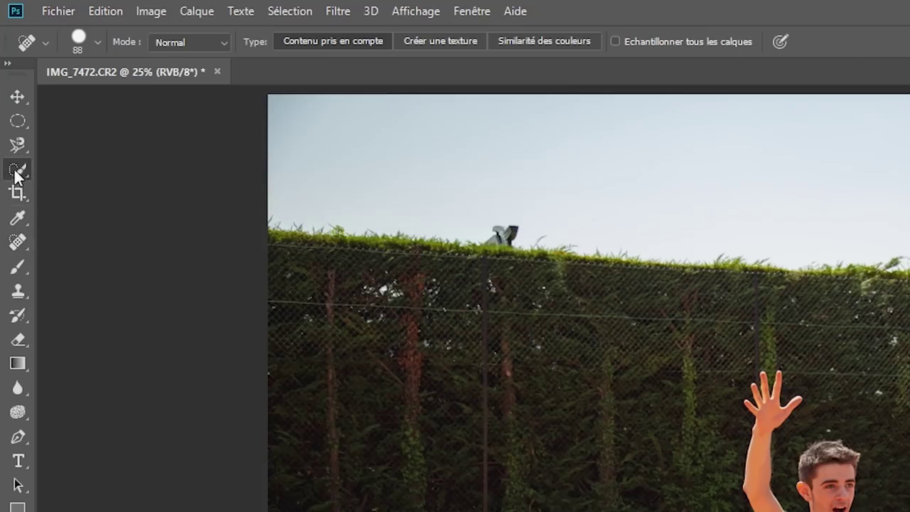
click(17, 170)
click(187, 44)
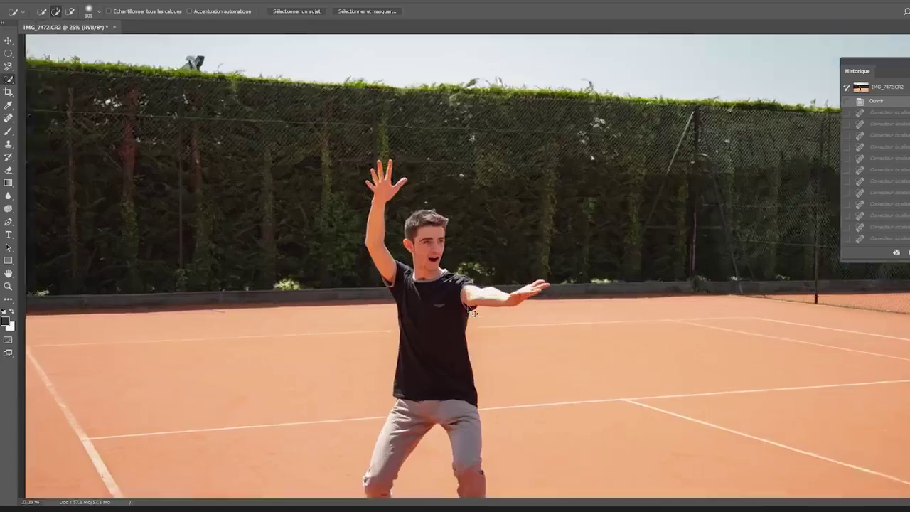
scroll(465, 310, up, 2)
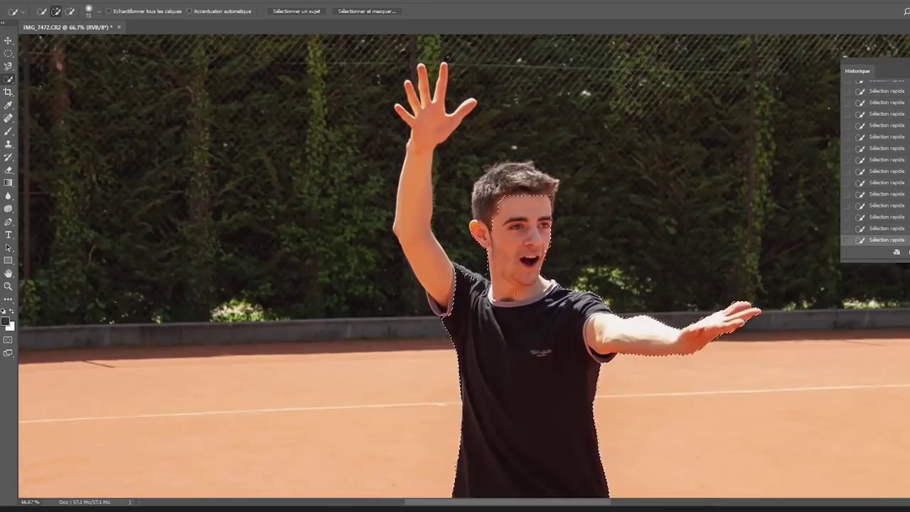
scroll(463, 284, down, 3)
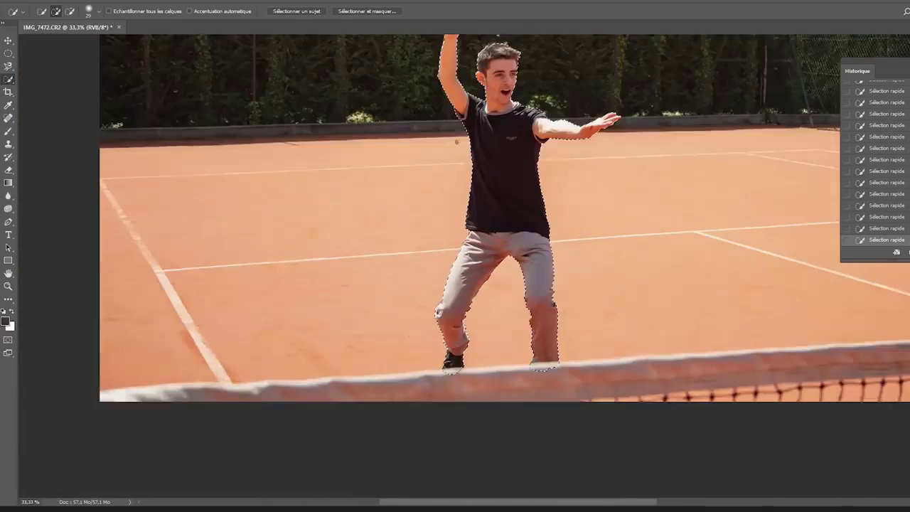
scroll(497, 266, up, 3)
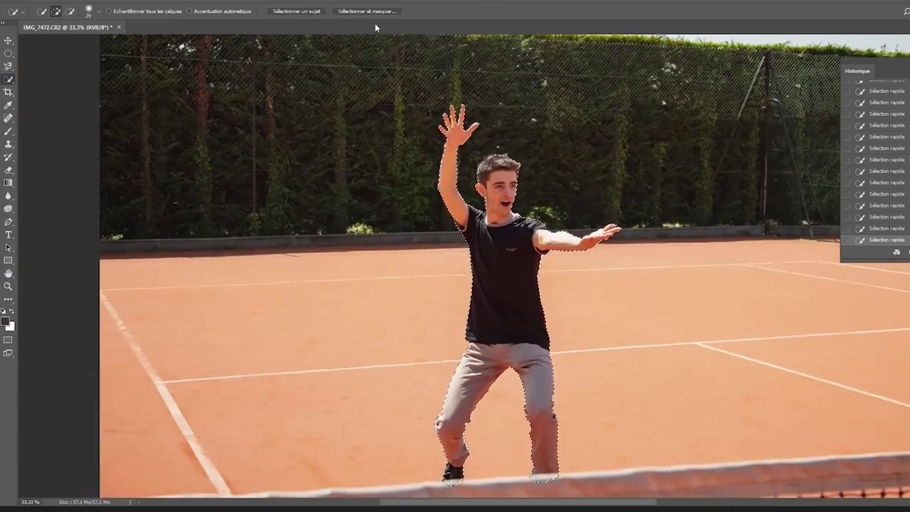
Refine the man's selection in Select and Mask with smoothing 2, feather 1.6 px and contrast 8%.
click(367, 11)
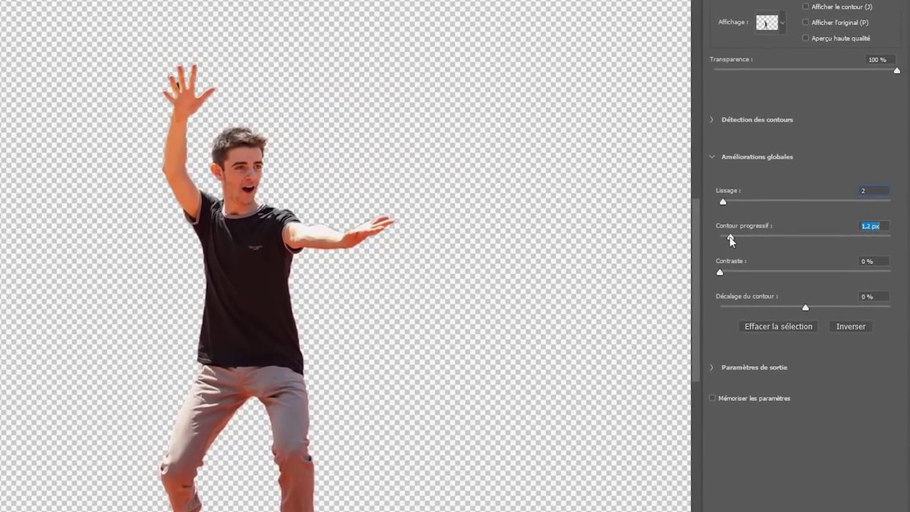
scroll(299, 267, up, 3)
mouse_move(736, 239)
mouse_down()
mouse_move(756, 240)
mouse_move(731, 241)
mouse_up()
drag(719, 272, 737, 273)
click(736, 238)
drag(736, 238, 735, 237)
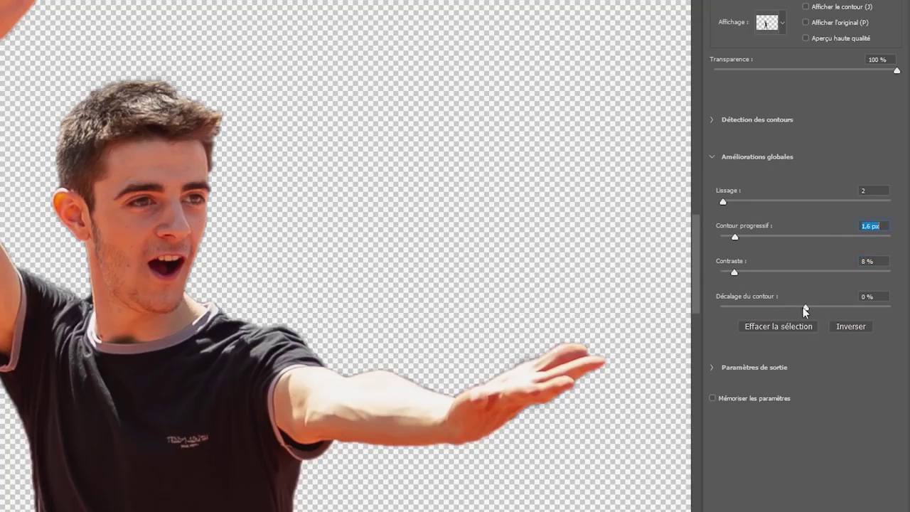
key(Escape)
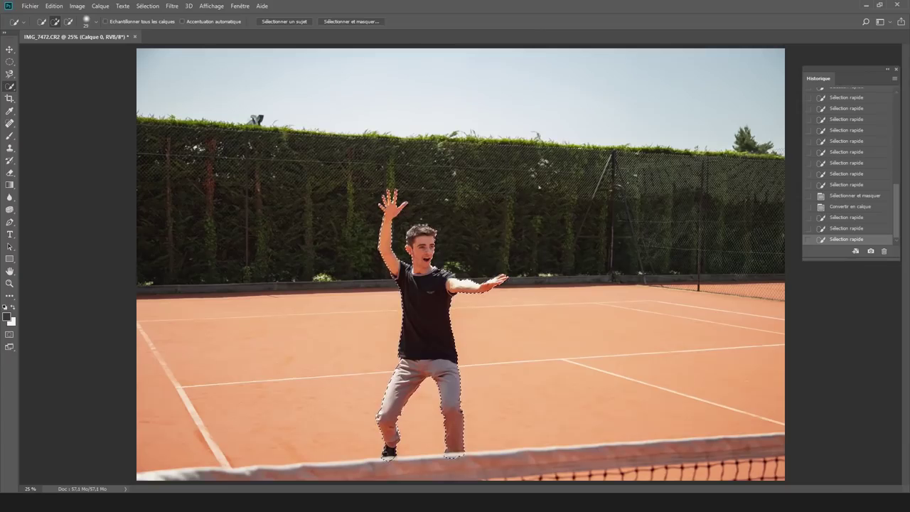
Invert the selection, delete the background around the man and deselect.
click(153, 6)
click(157, 43)
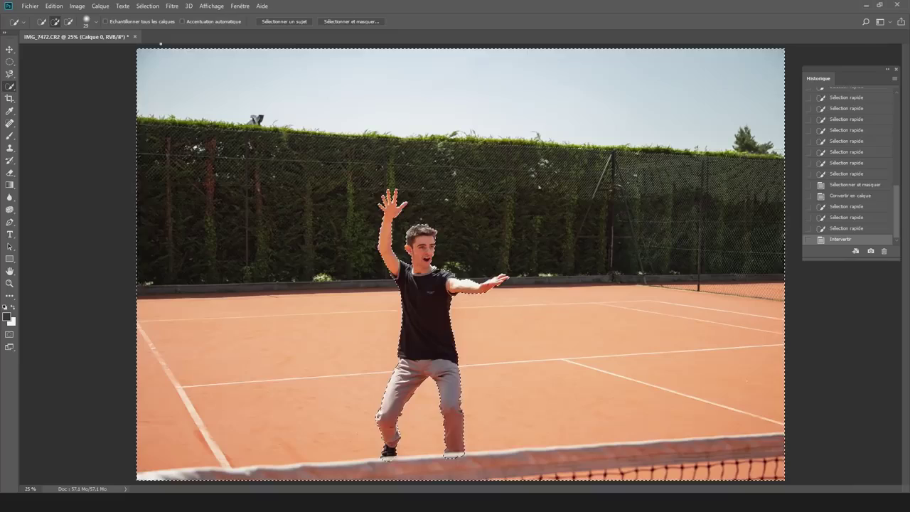
key(Delete)
key(ctrl+d)
Erase the leftover dark background between the fingers of the man's raised hand.
key(ctrl+plus)
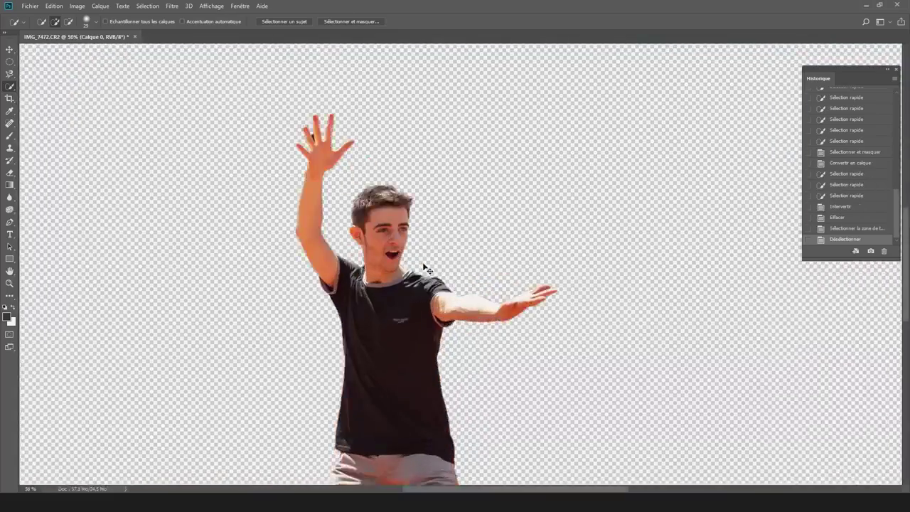
key(ctrl+plus)
key(ctrl+plus)
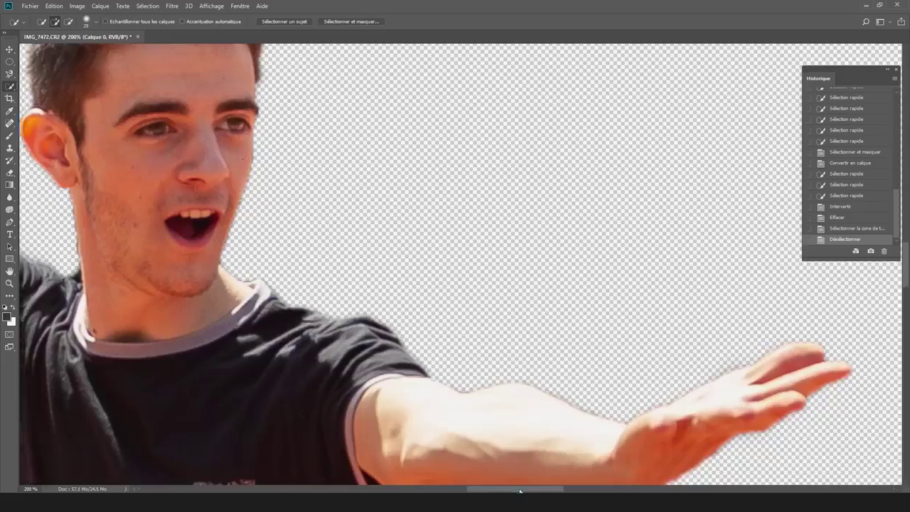
scroll(463, 258, left, 10)
scroll(464, 258, up, 10)
key(e)
key(ctrl+plus)
click(41, 22)
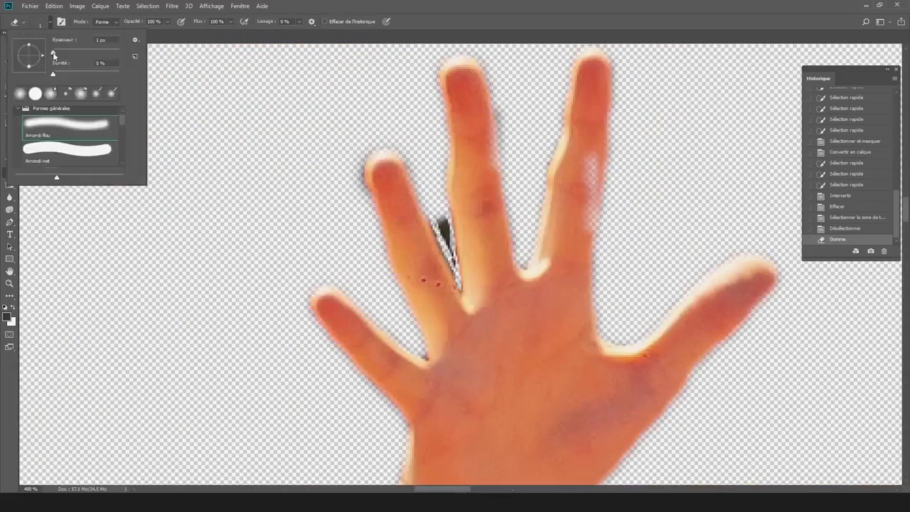
click(421, 215)
Retouch the dark spots on the raised hand's fingers with the Spot Healing Brush.
key(ctrl+plus)
key(ctrl+plus)
key(ctrl+minus)
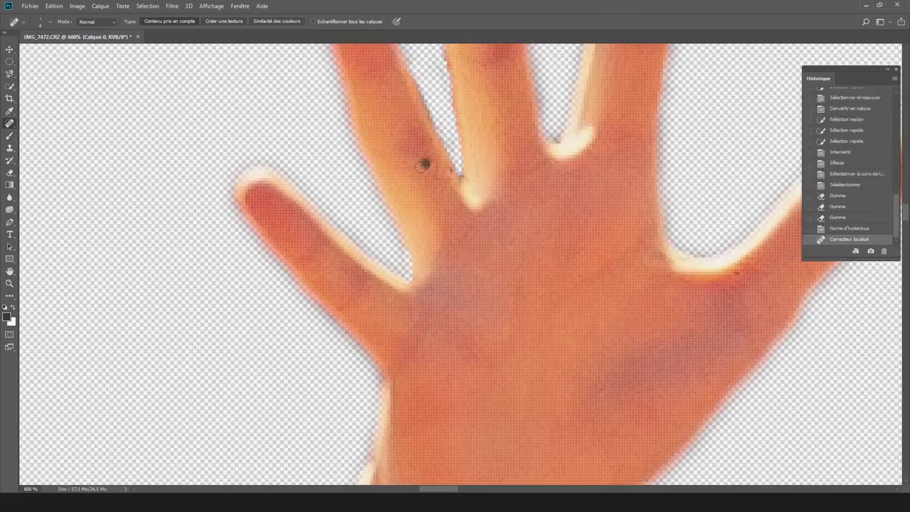
key(ctrl+minus)
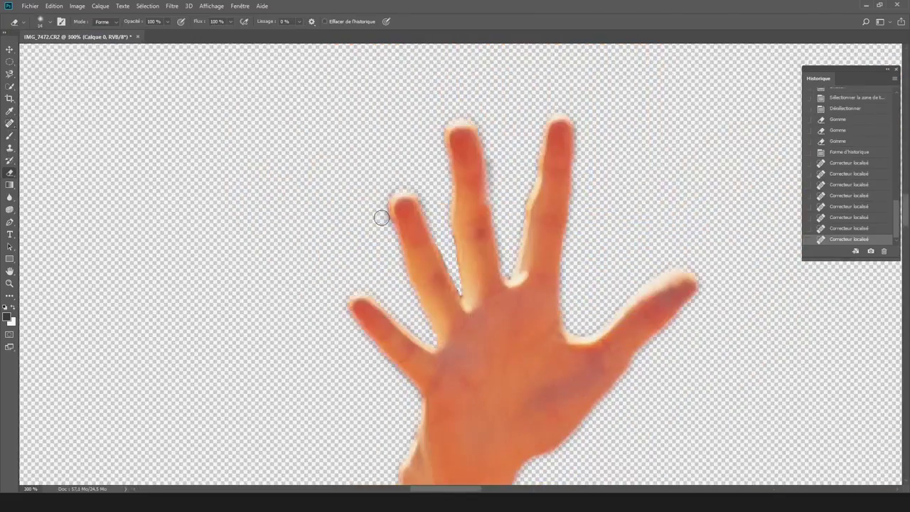
key(ctrl+minus)
key(ctrl+minus)
key(ctrl+minus)
key(ctrl+minus)
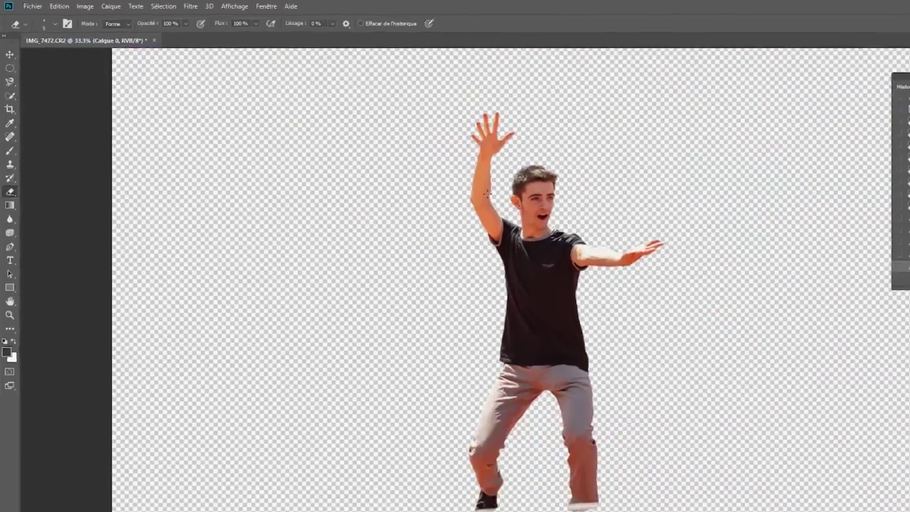
Export the man's cut-out as a transparent PNG named Sujet in the Elements Parralaxe folder, and check that folder in File Explorer.
click(28, 6)
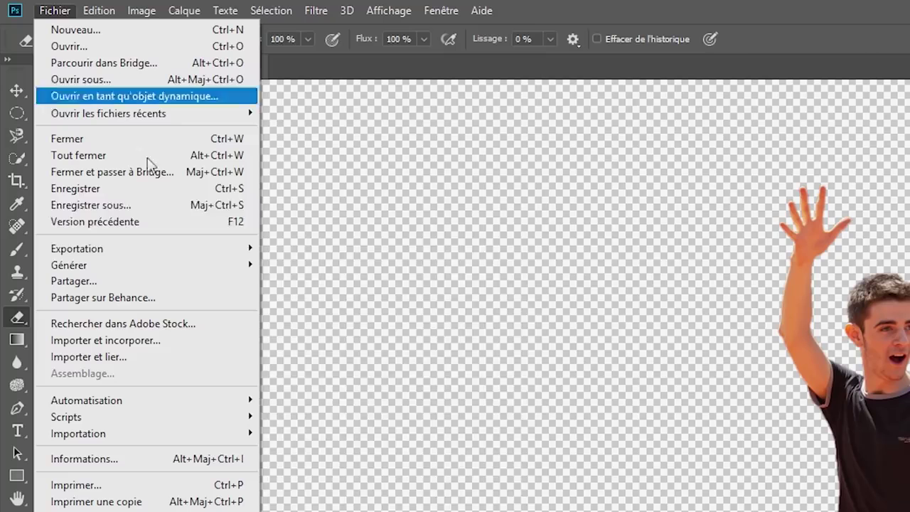
mouse_move(164, 226)
click(283, 236)
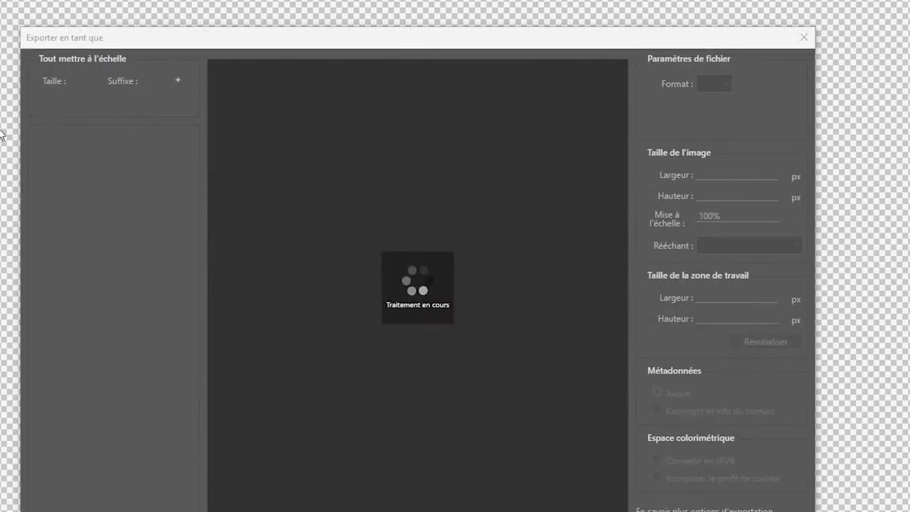
click(721, 84)
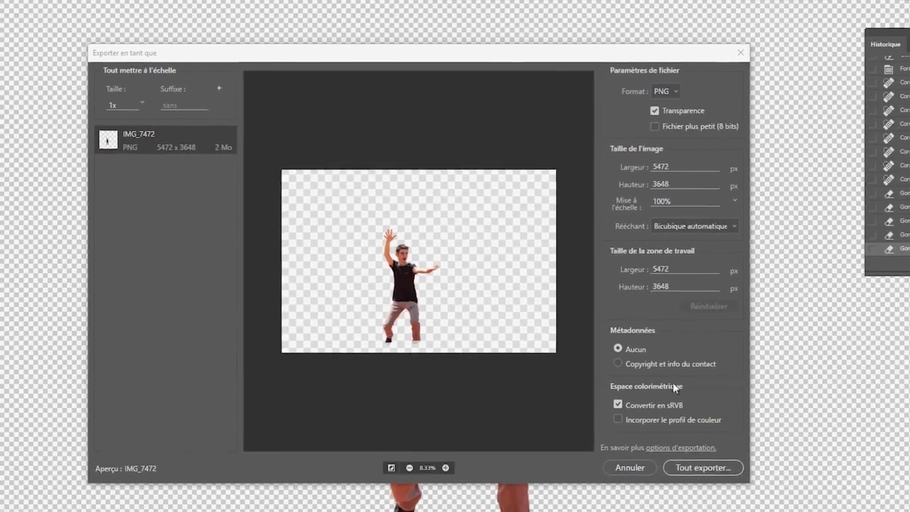
key(Return)
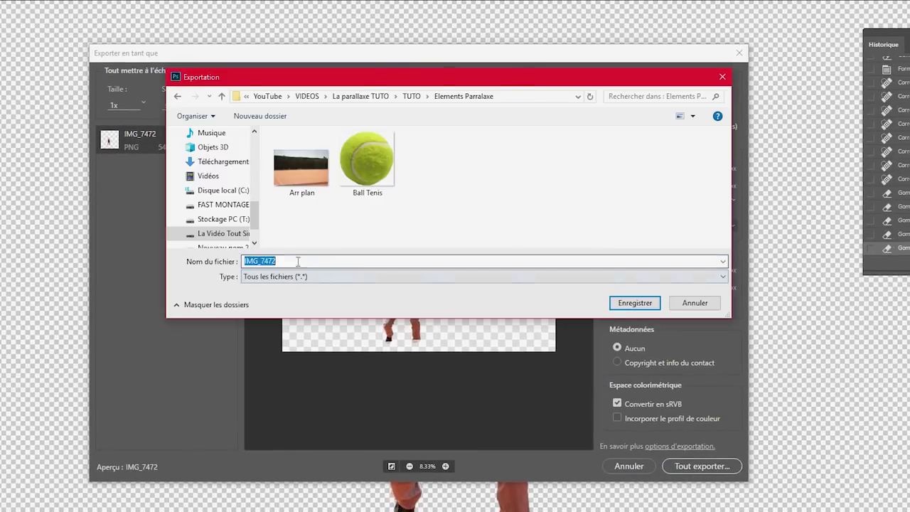
key(Return)
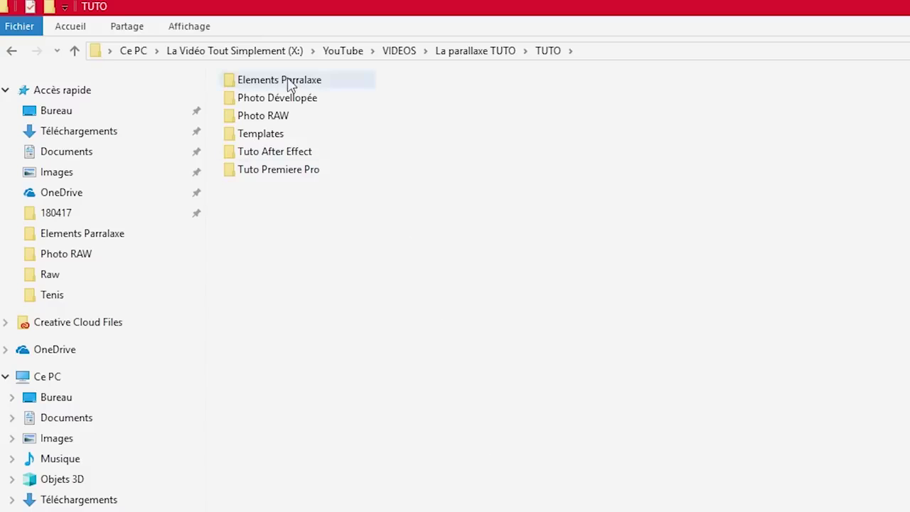
double_click(291, 83)
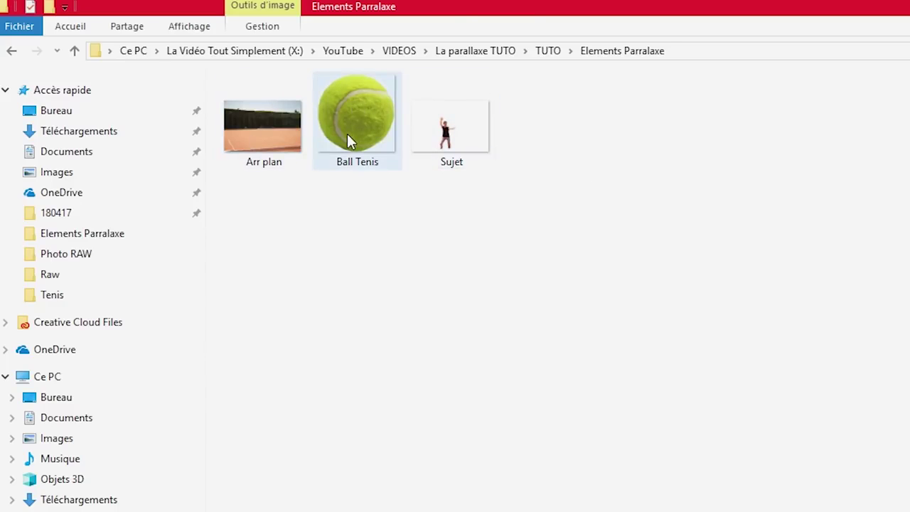
mouse_move(347, 135)
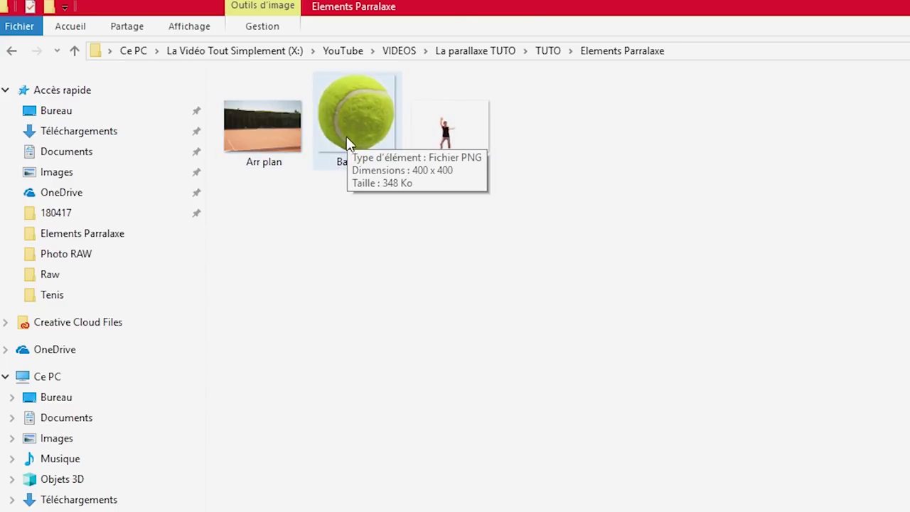
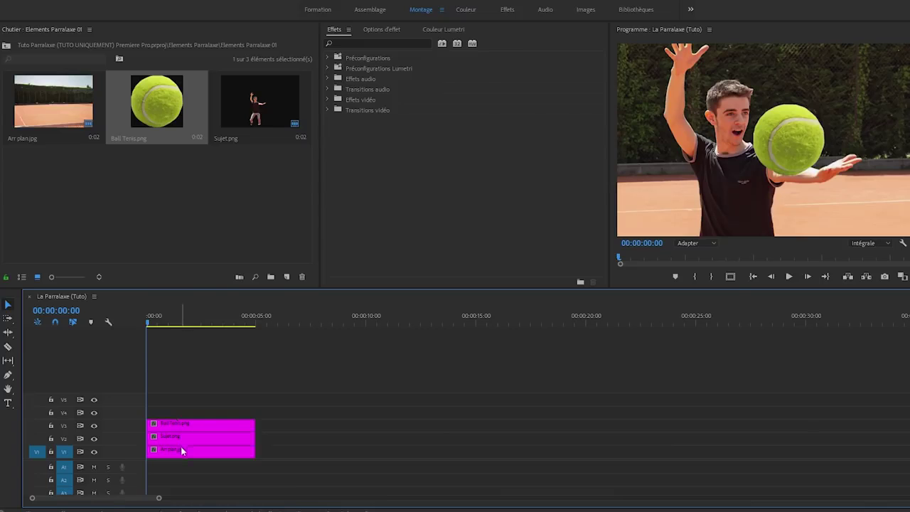
Switch to Premiere Pro and set the scale of the Arr plan.jpg clip on track V1 to 45.
click(169, 457)
click(287, 40)
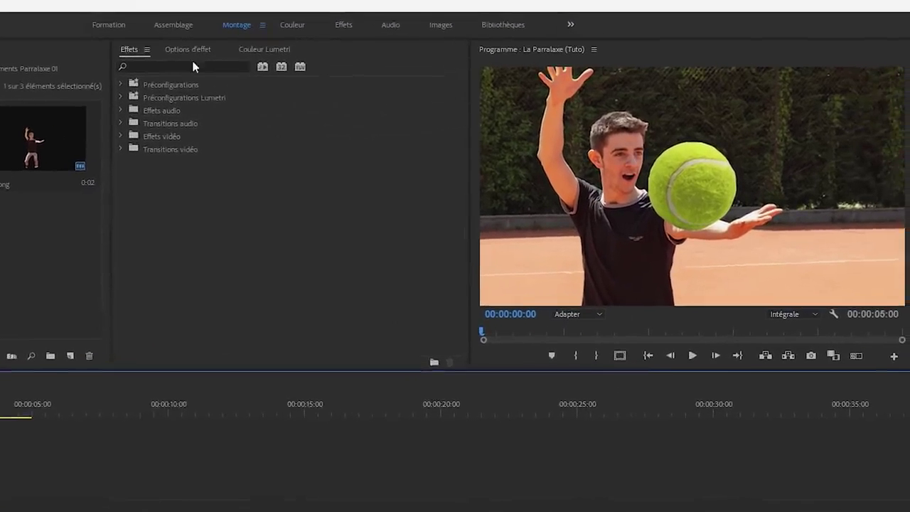
mouse_move(175, 132)
mouse_down()
mouse_move(152, 132)
mouse_move(179, 132)
mouse_up()
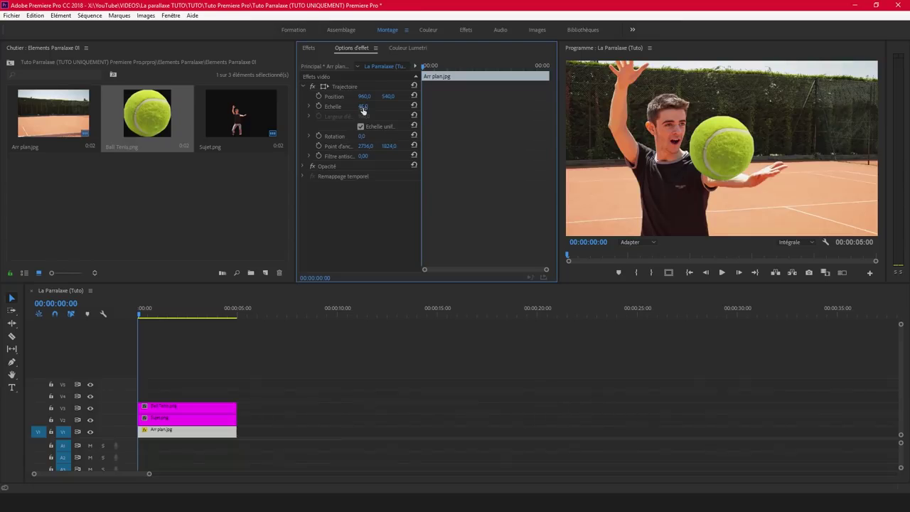
Set the Sujet.png clip's scale to 66 and its position to 837, 480 over the court.
click(210, 421)
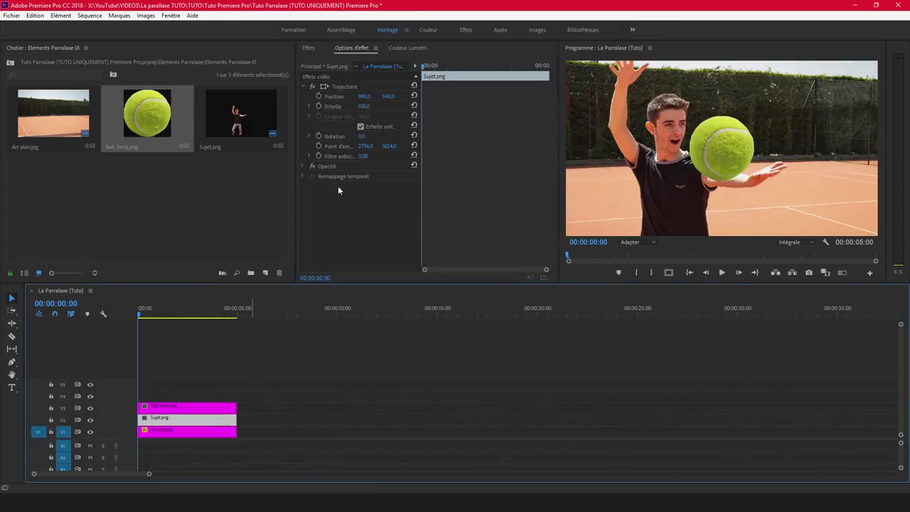
click(364, 106)
text(45)
key(Return)
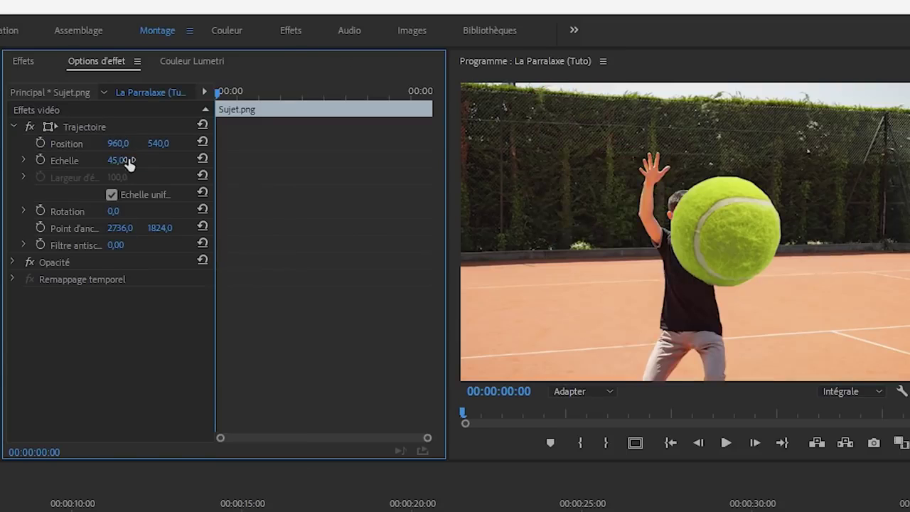
drag(118, 143, 39, 143)
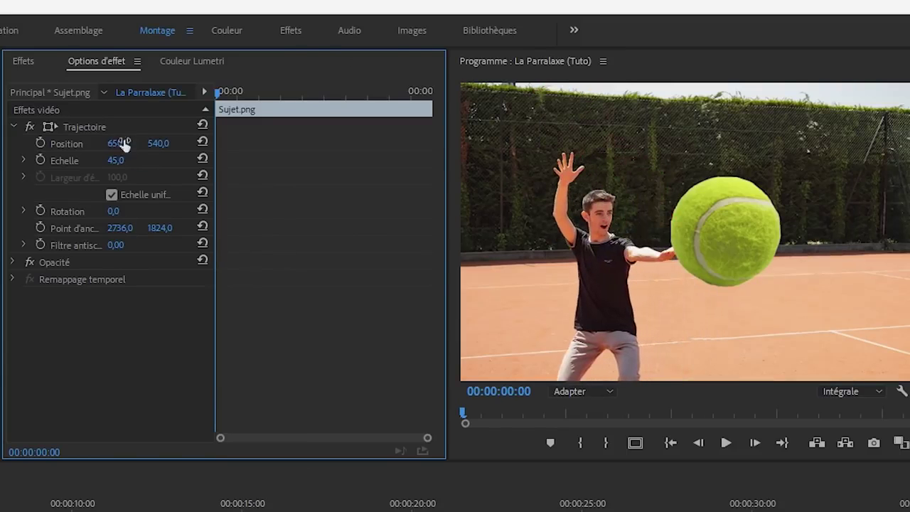
drag(115, 160, 168, 143)
Shrink the Ball Tenis.png clip to scale 10 and position it at 1246, 255 against the hedge.
click(3, 508)
drag(114, 164, 57, 163)
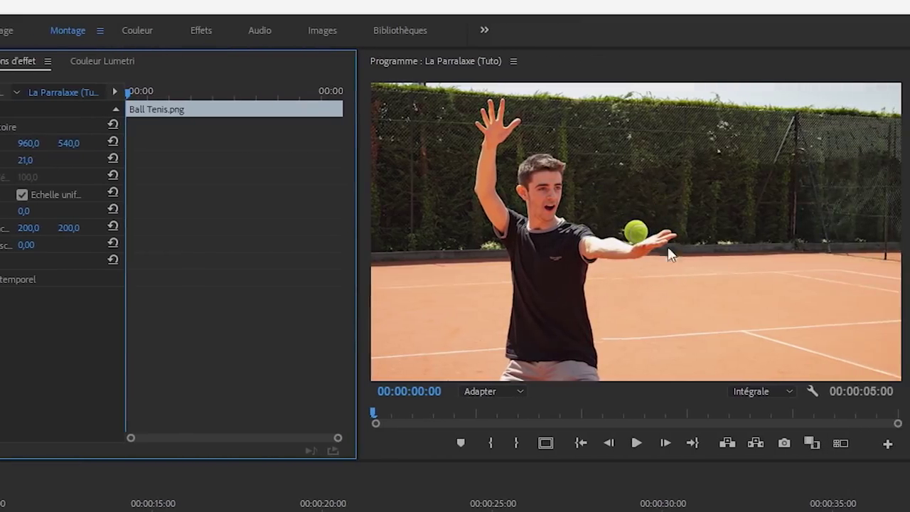
drag(24, 160, 17, 160)
mouse_move(69, 143)
mouse_down()
mouse_move(85, 143)
mouse_move(1, 143)
mouse_move(53, 143)
mouse_up()
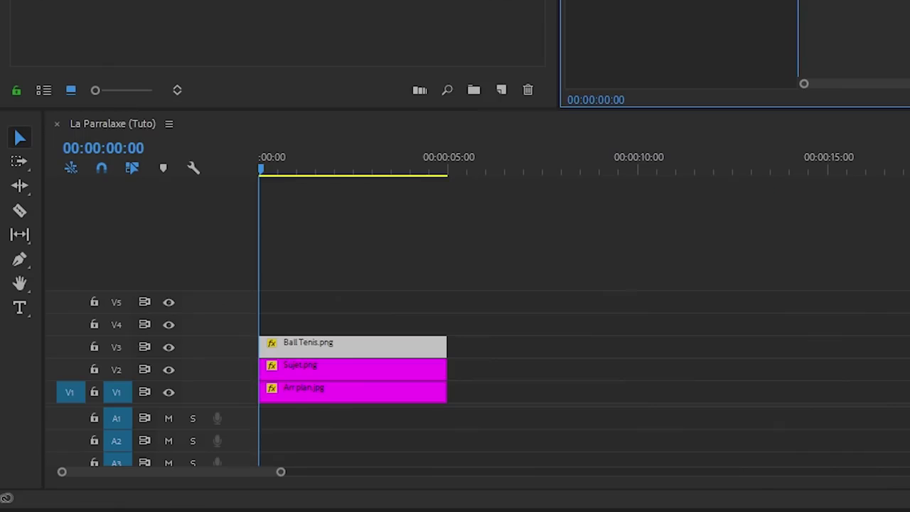
Duplicate the ball clip onto tracks V4 to V9, giving the first copy scale 16 and rotation 67°, and vary the other copies' position, scale and rotation.
drag(314, 344, 315, 325)
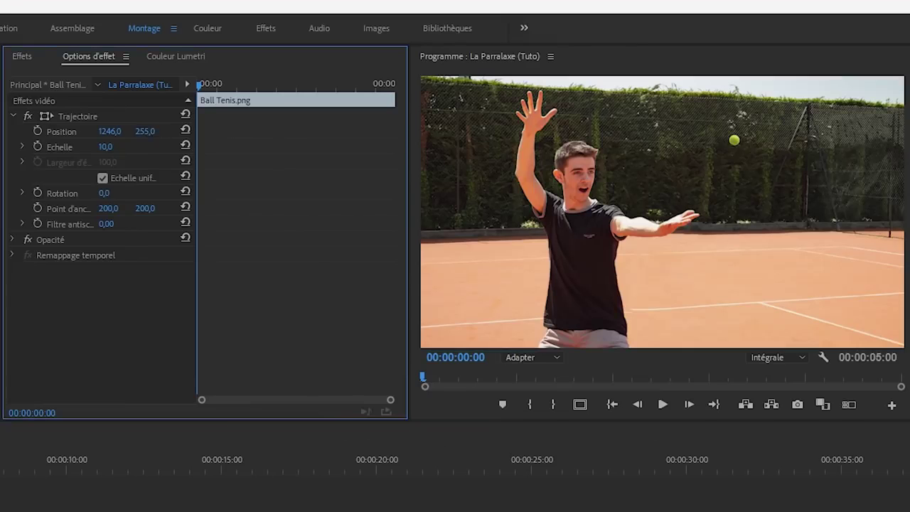
drag(145, 131, 113, 132)
drag(103, 193, 117, 193)
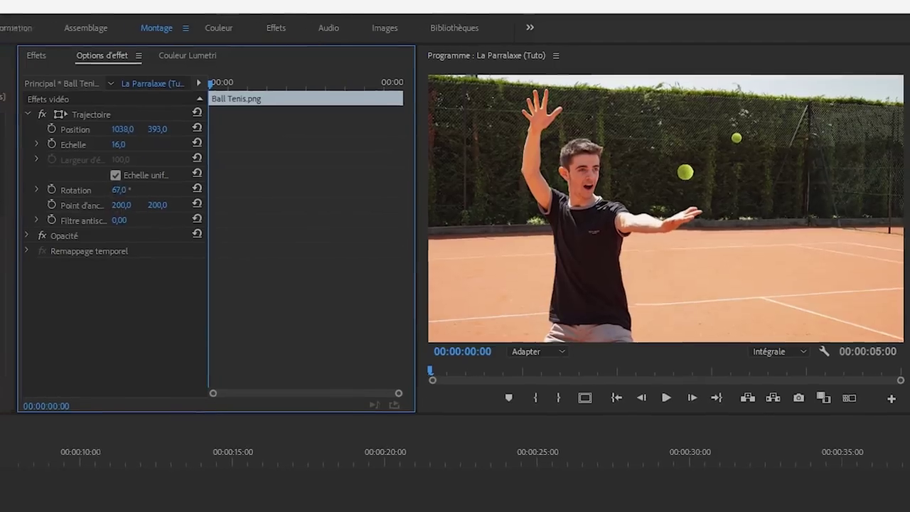
drag(111, 131, 107, 131)
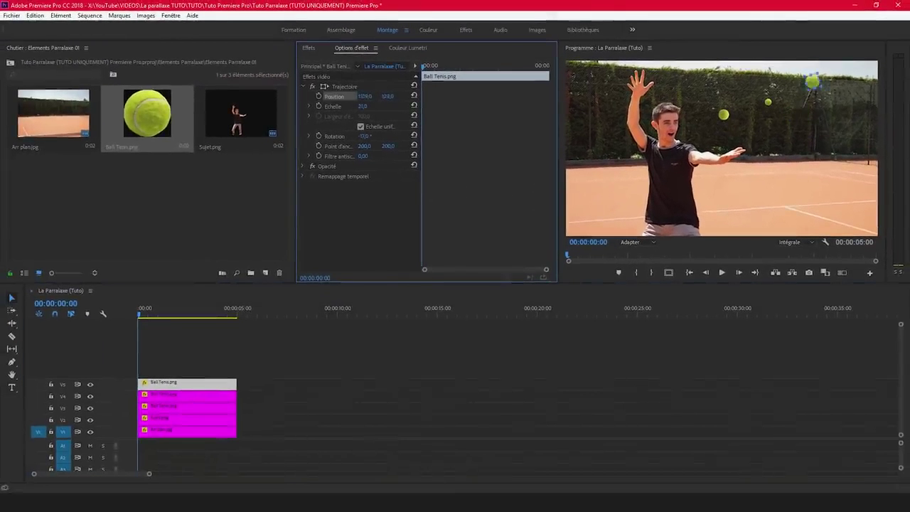
drag(372, 98, 363, 97)
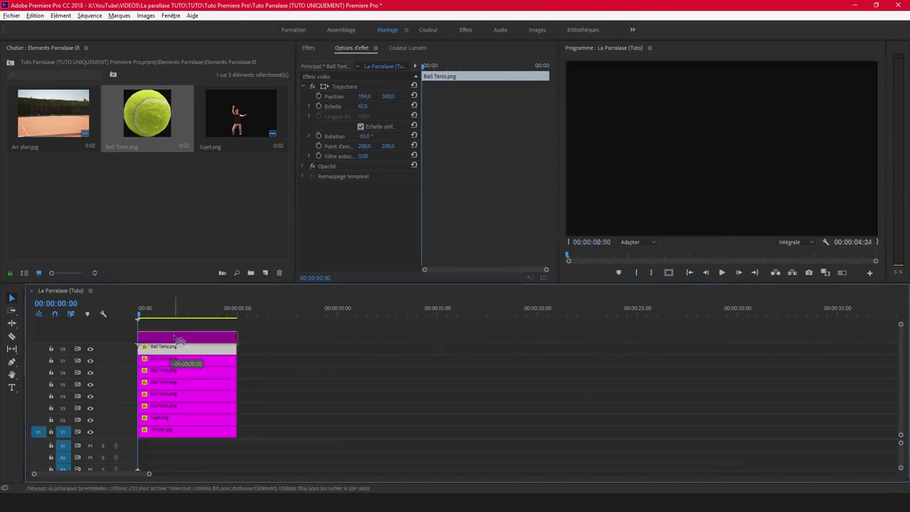
drag(365, 106, 372, 102)
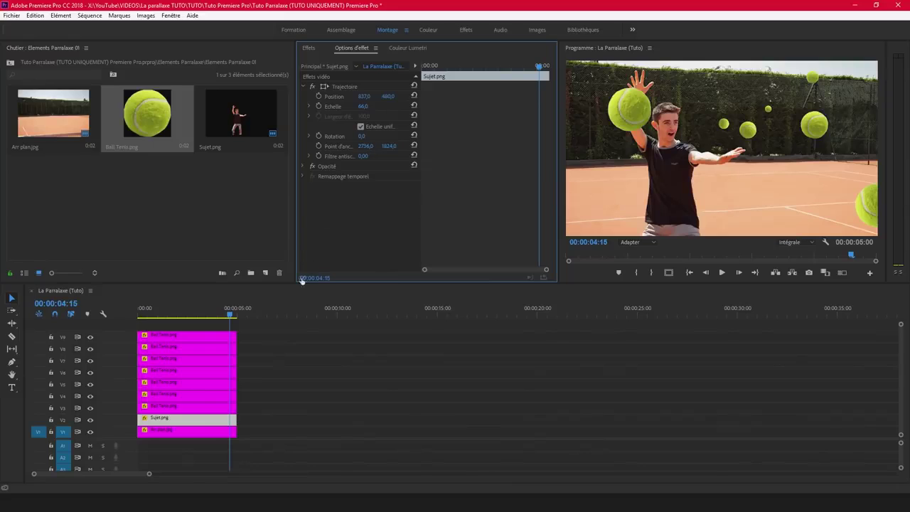
Keyframe the Position of Arr plan.jpg from 960, 540 at the start to slightly further left at 00:00:04:13.
click(172, 431)
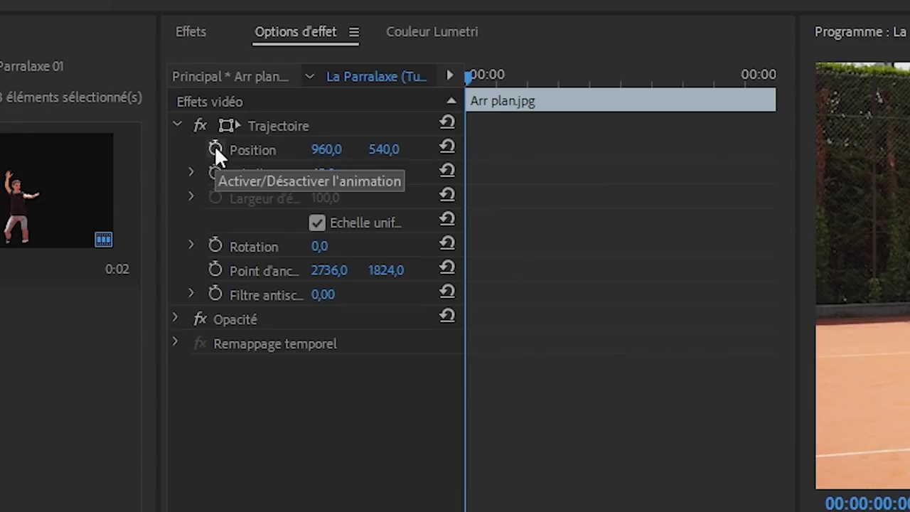
click(319, 96)
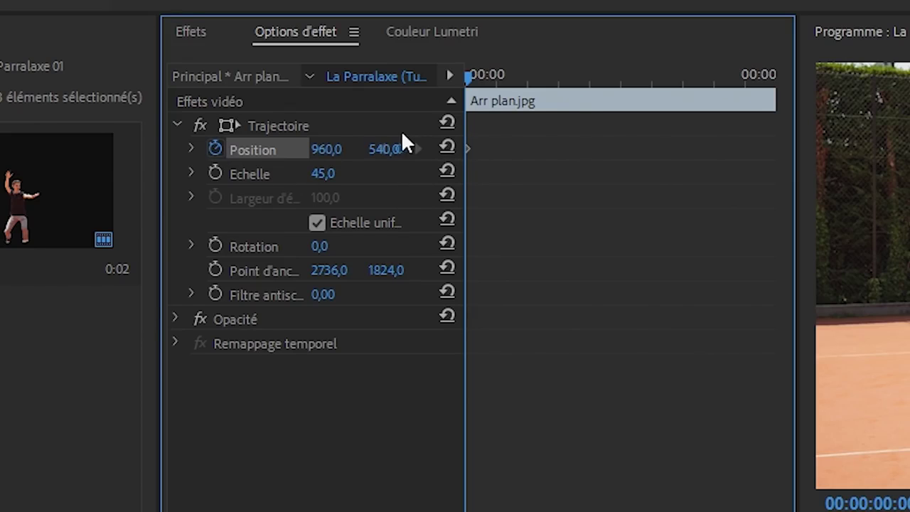
drag(469, 79, 747, 76)
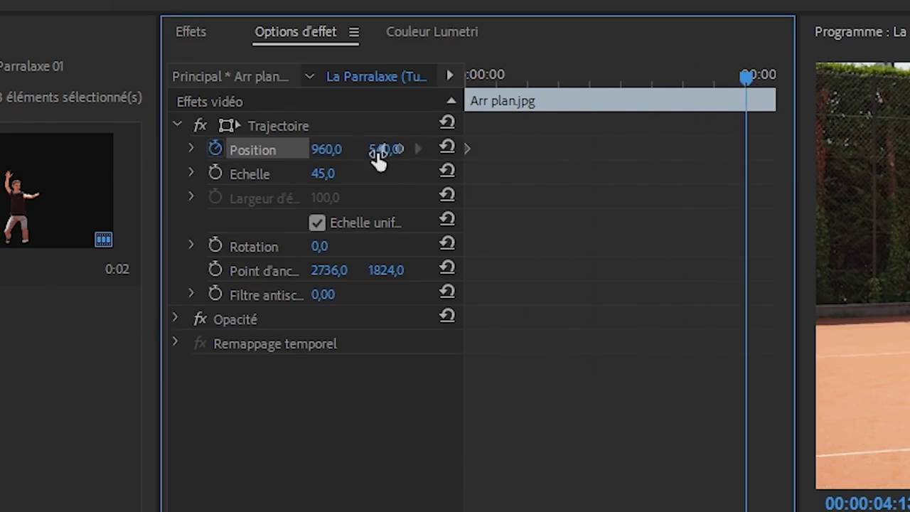
drag(334, 153, 283, 153)
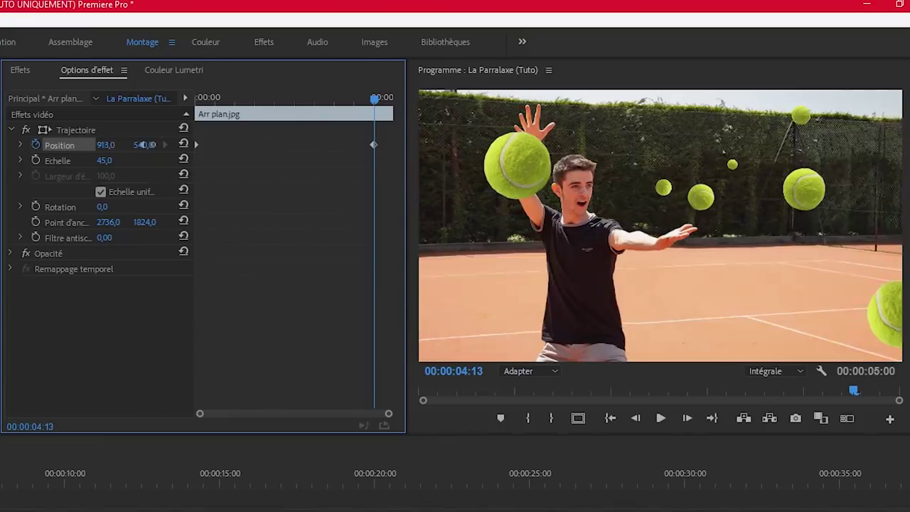
drag(104, 145, 310, 121)
Move the last Position keyframe of Arr plan.jpg to the very end of the clip.
drag(375, 103, 297, 101)
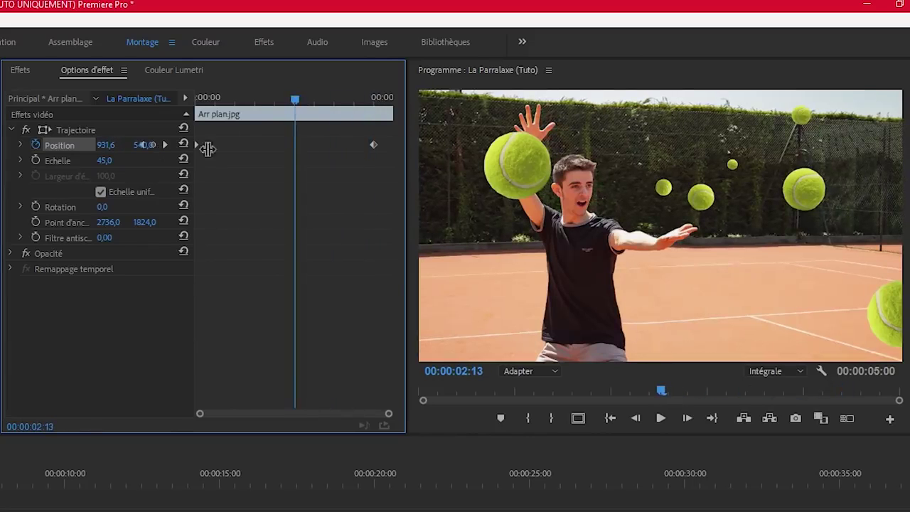
drag(201, 150, 230, 149)
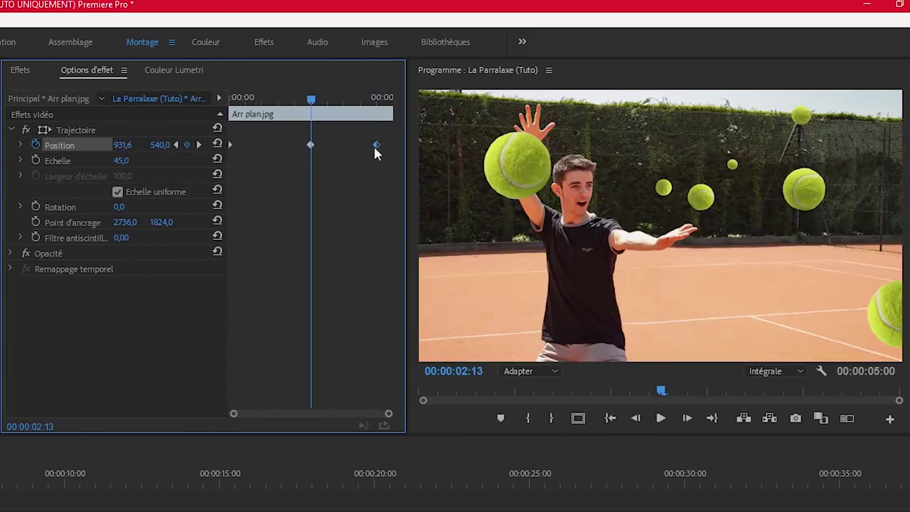
drag(376, 145, 424, 151)
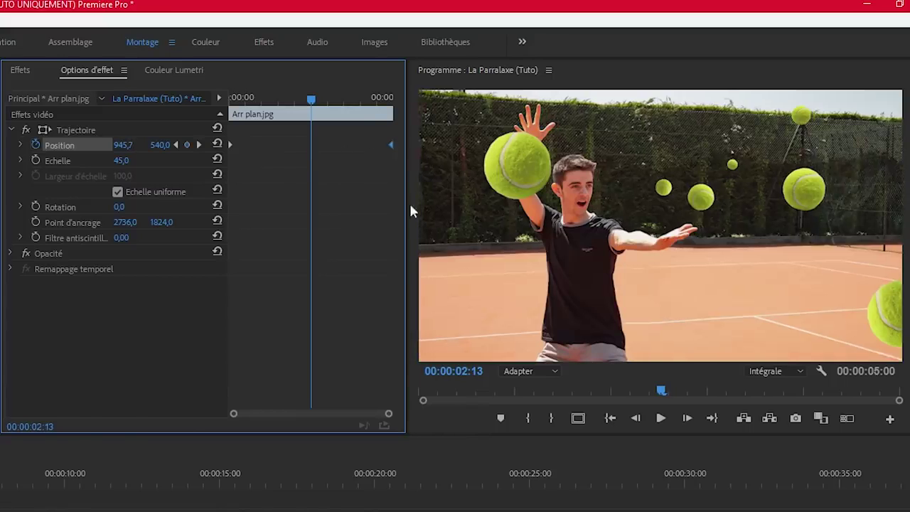
Keyframe the Position of Sujet.png from 837, 480 at the start to further right near the clip's end.
click(163, 420)
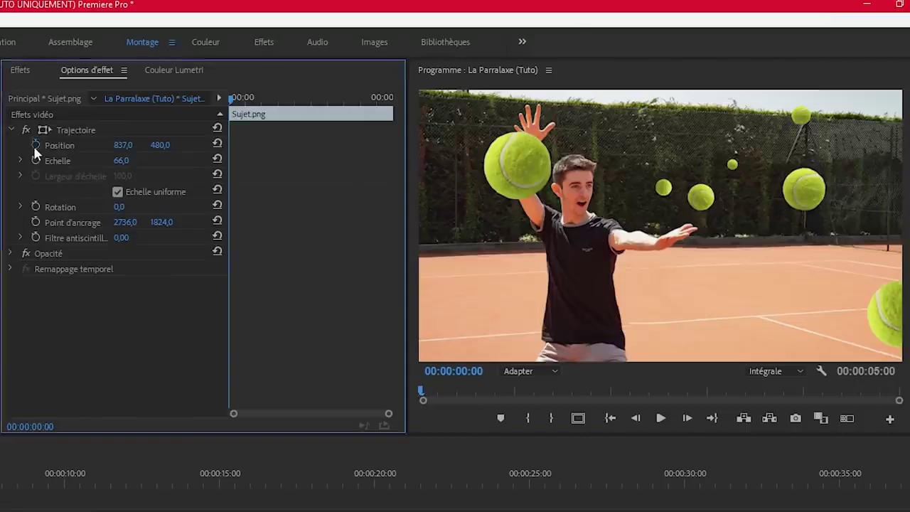
click(319, 96)
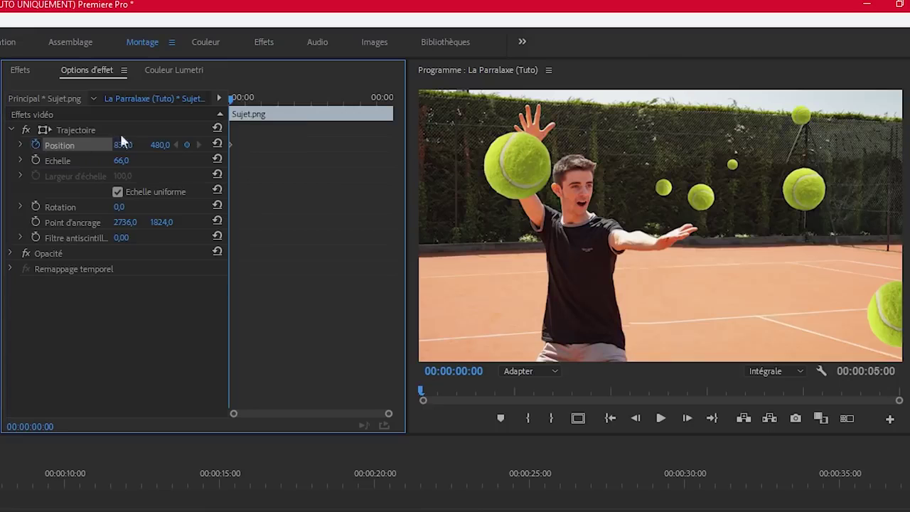
drag(450, 66, 532, 79)
drag(370, 118, 378, 118)
drag(127, 145, 169, 145)
Slow Sujet.png's drift by replacing its last Position keyframe with intermediate ones from 00:00:02:15 and 00:00:03:16, moved to the clip's end.
drag(378, 97, 316, 110)
click(187, 144)
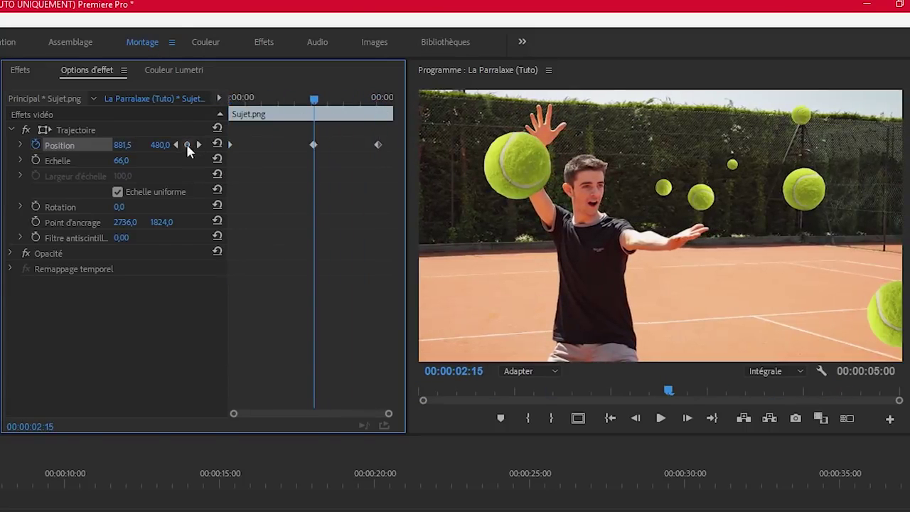
drag(355, 155, 437, 161)
mouse_move(314, 100)
mouse_down()
mouse_move(333, 100)
mouse_move(231, 99)
mouse_move(386, 99)
mouse_move(314, 100)
mouse_up()
click(198, 144)
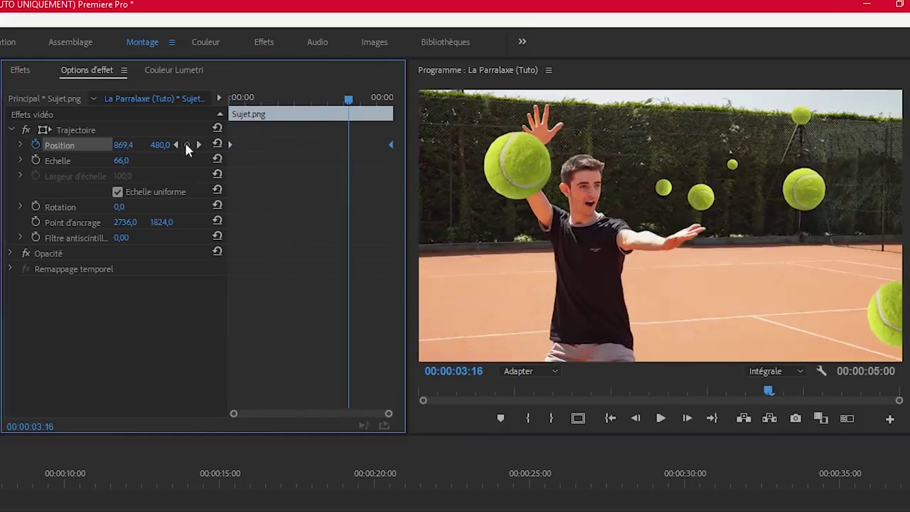
drag(347, 146, 398, 148)
Animate the Position of the Ball Tenis.png clips with keyframes at the start and end of each clip.
key(Home)
click(737, 164)
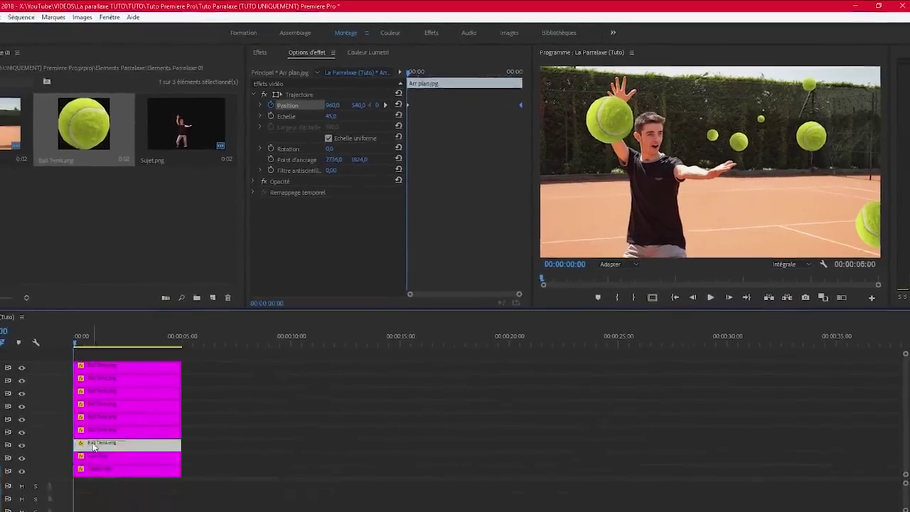
click(189, 406)
click(188, 359)
mouse_move(531, 66)
mouse_down()
mouse_move(483, 66)
mouse_move(542, 66)
mouse_up()
click(188, 348)
click(189, 335)
click(188, 348)
Play the parallax sequence from the start in full screen to review the movement, and return to the editing workspace.
drag(233, 313, 138, 316)
key(space)
key(ctrl+grave)
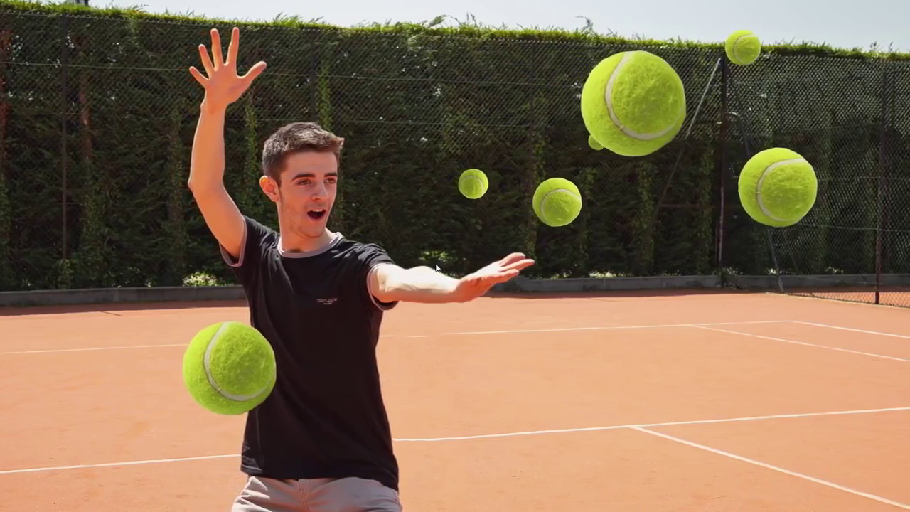
key(ctrl+grave)
Apply the Défaut de mise au point effect to the Arr plan.jpg clip and set its Facteur de flou to 1.
click(178, 430)
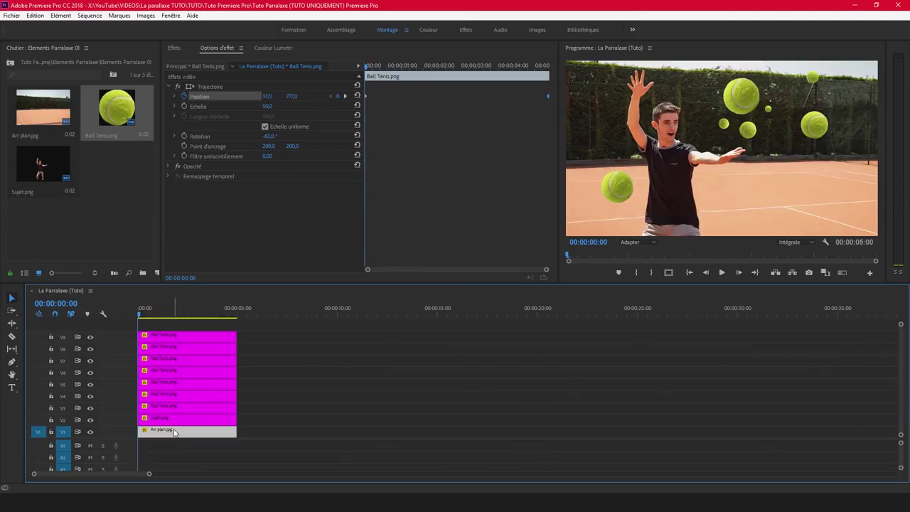
click(174, 48)
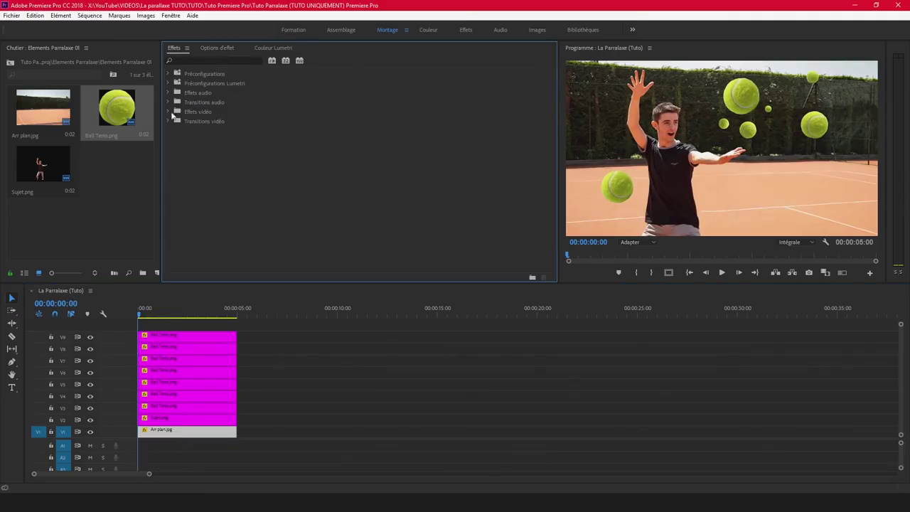
click(168, 112)
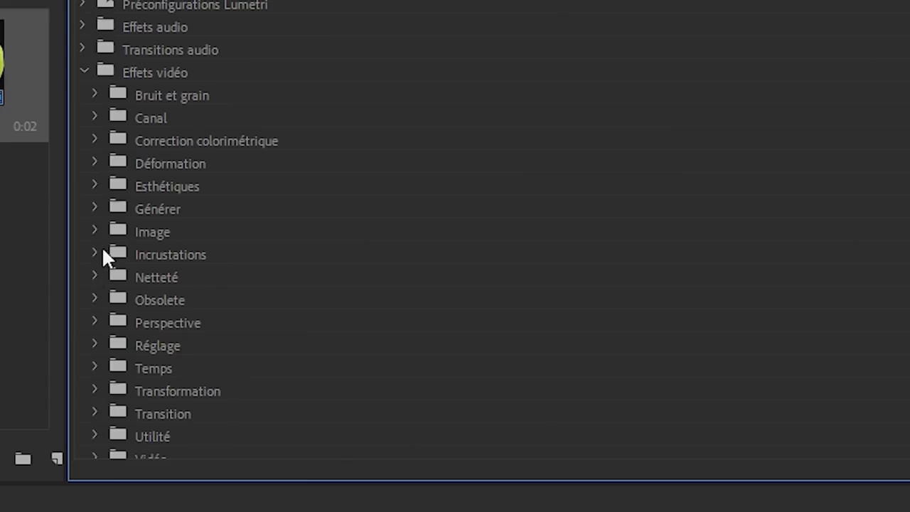
click(95, 276)
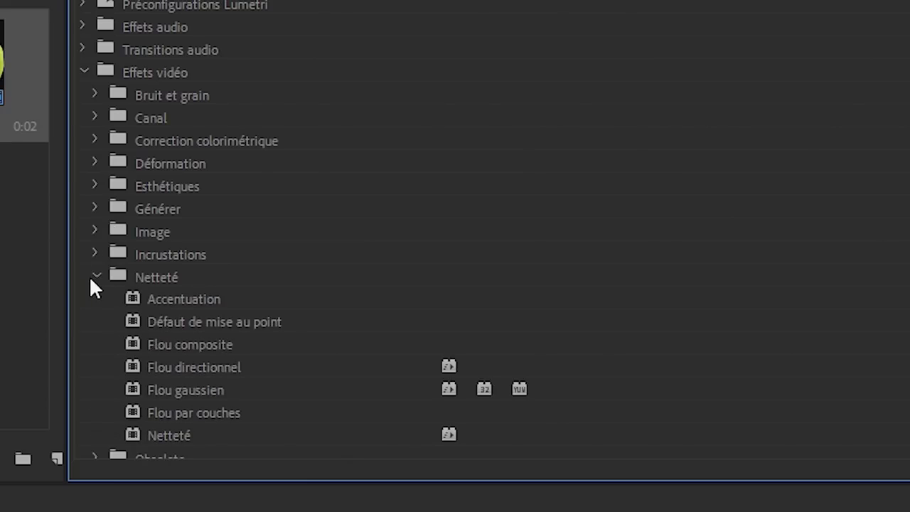
drag(133, 324, 183, 431)
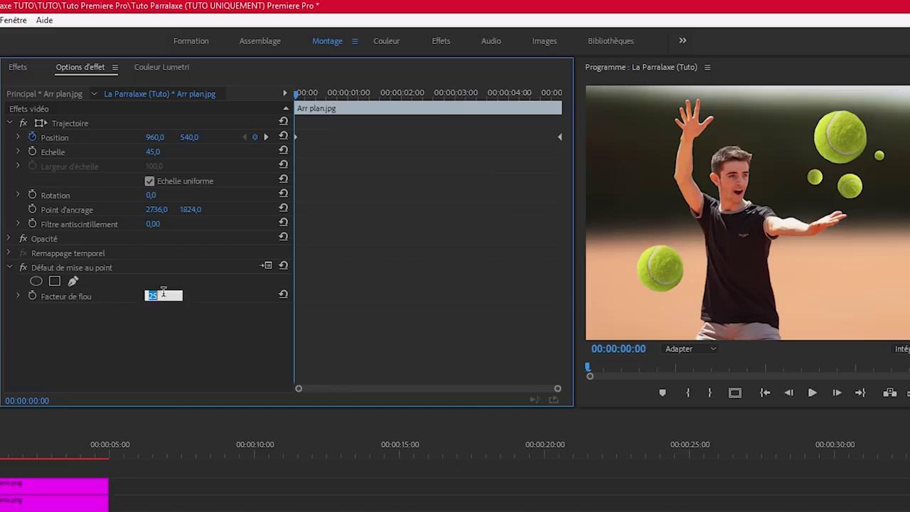
text(1)
key(Return)
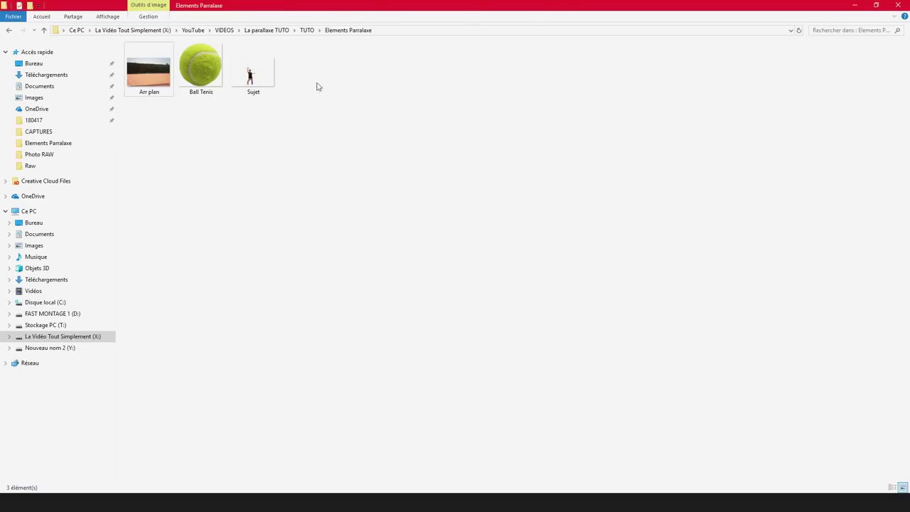
Import the Arr plan, Ball Tenis and Sujet images into After Effects and create an HDTV 1080 25 composition lasting 6 seconds.
drag(318, 86, 96, 162)
right_click(105, 182)
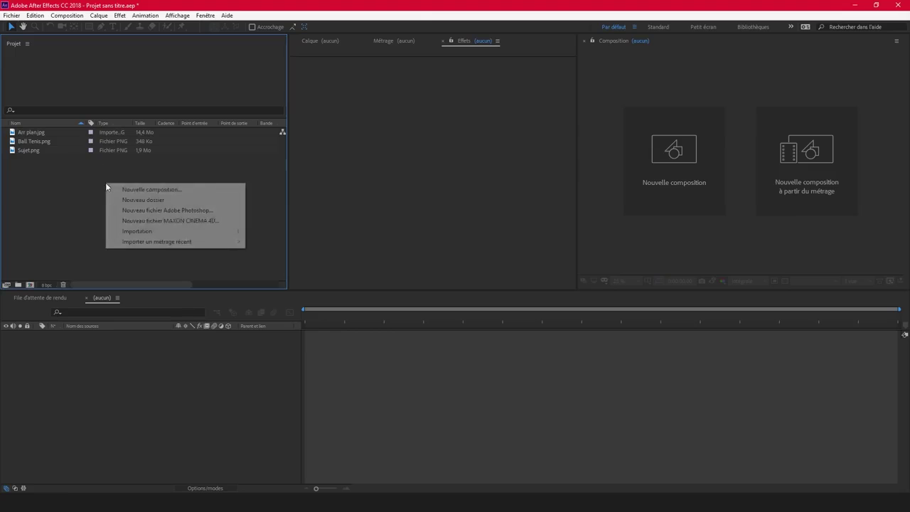
click(142, 189)
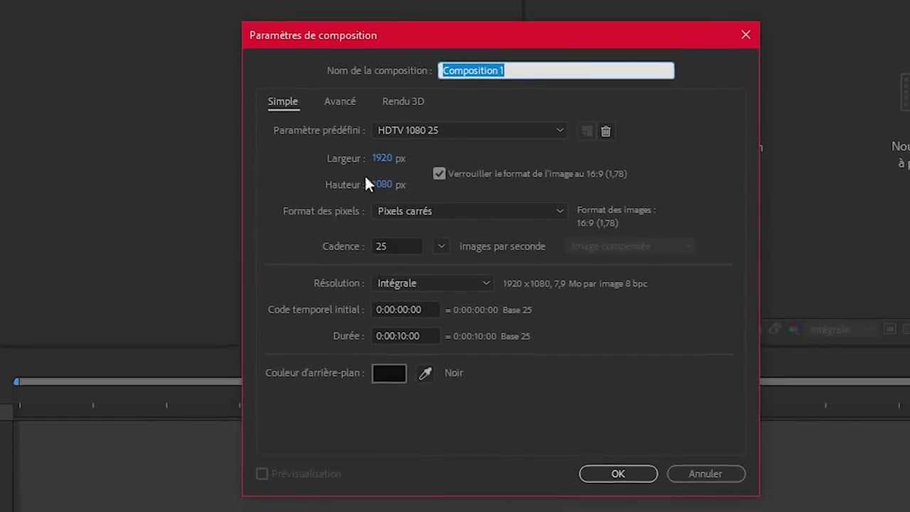
click(404, 336)
key(BackSpace)
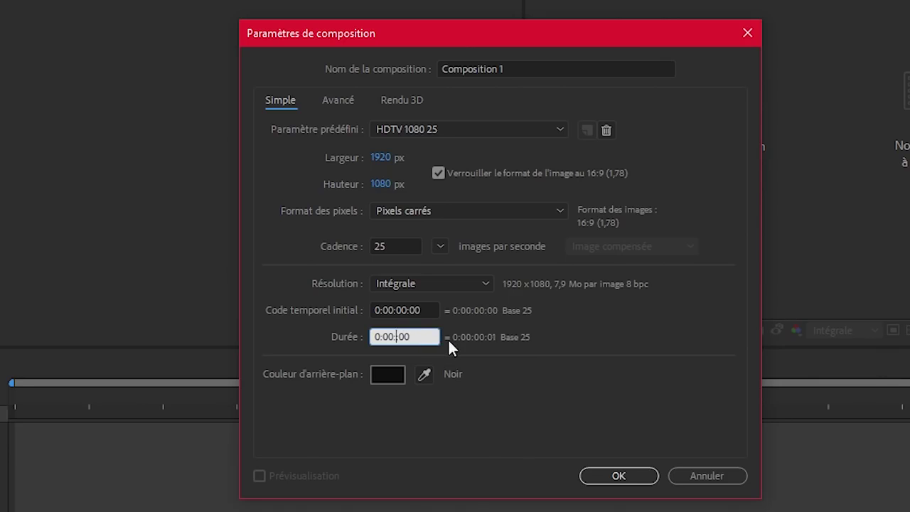
text(6:00)
click(609, 478)
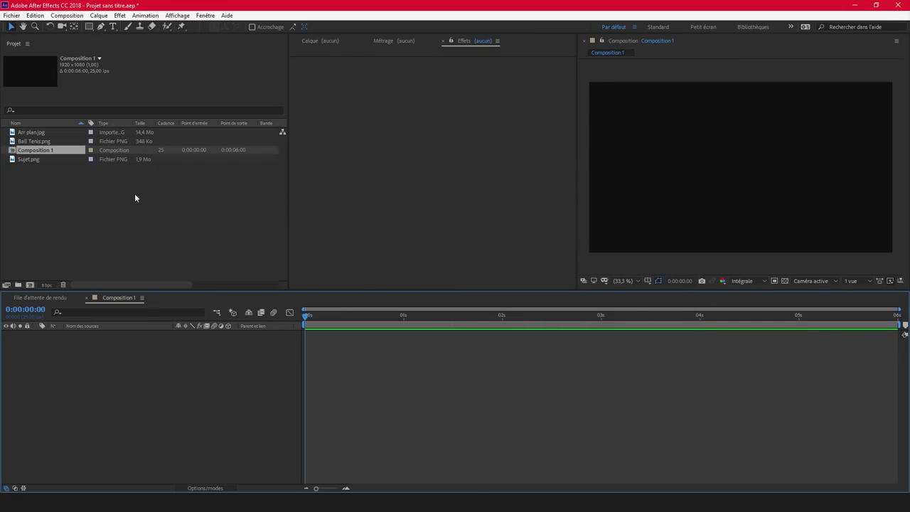
Add Arr plan.jpg, Sujet.png and Ball Tenis.png to Composition 1, with the ball on top and the background at the bottom.
drag(30, 132, 127, 404)
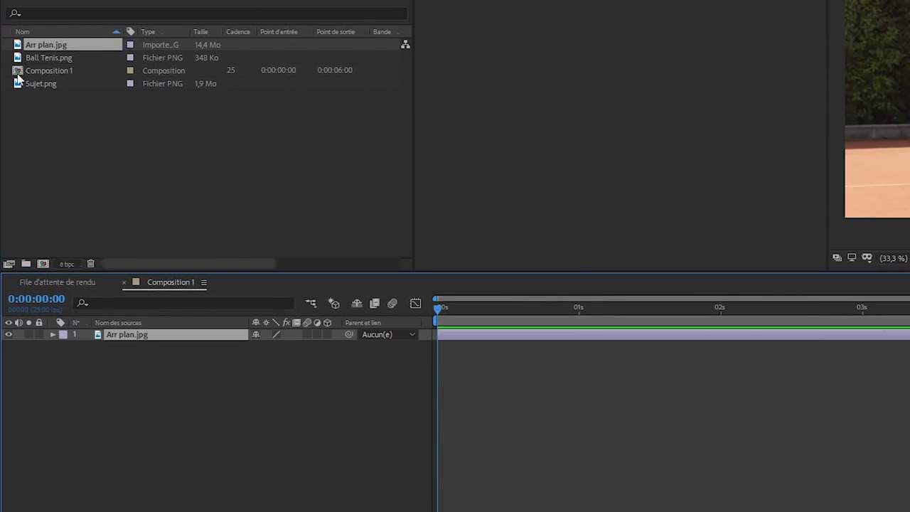
drag(19, 82, 142, 335)
click(17, 60)
drag(17, 60, 152, 333)
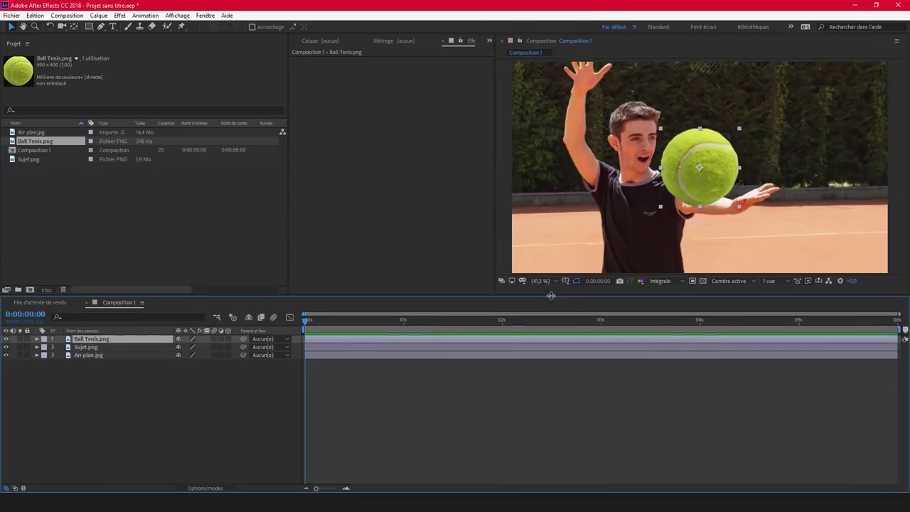
Scale the Arr plan.jpg layer to 42% so the court background fits the frame.
click(37, 355)
click(45, 363)
drag(188, 387, 167, 393)
click(42, 355)
click(37, 355)
Set the Sujet.png layer's scale to 42% to match the background layer.
click(37, 347)
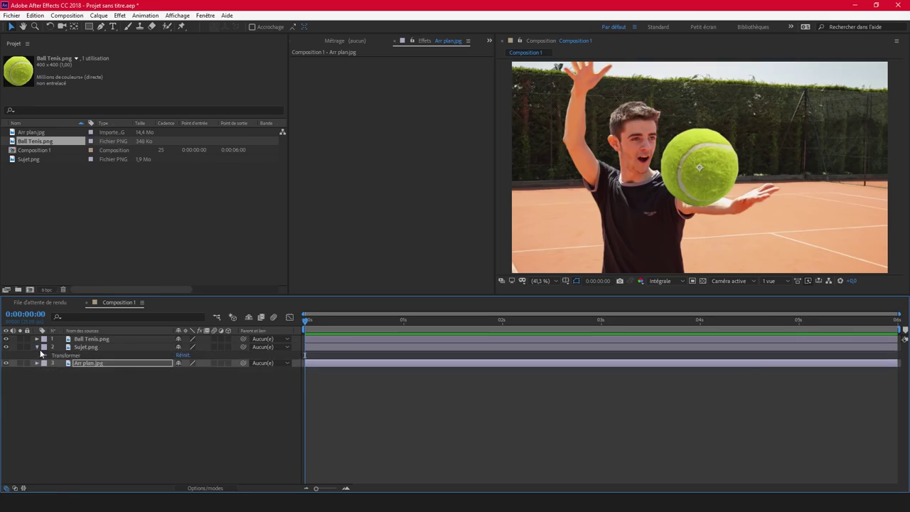
click(44, 355)
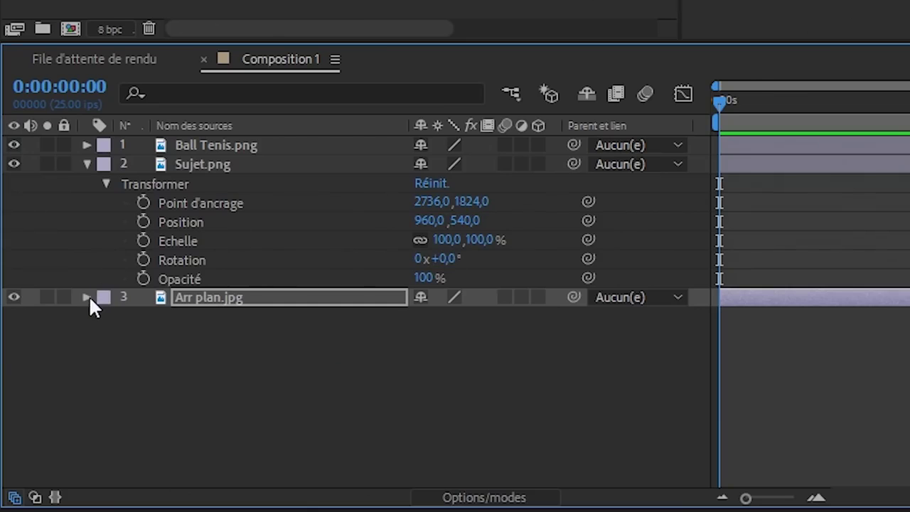
click(87, 297)
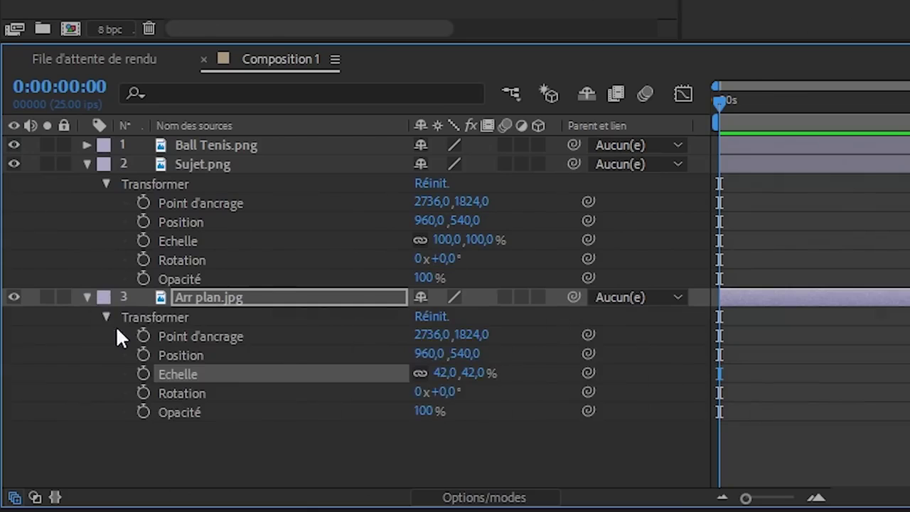
click(443, 239)
text(42)
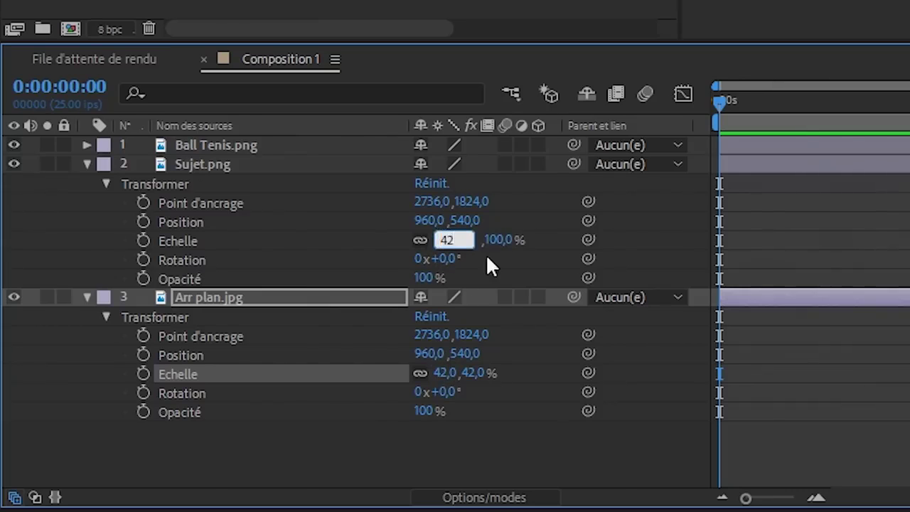
key(Return)
Scale the Ball Tenis.png layer to 12% and position it at 1074, 569, near the man's outstretched hand.
click(84, 144)
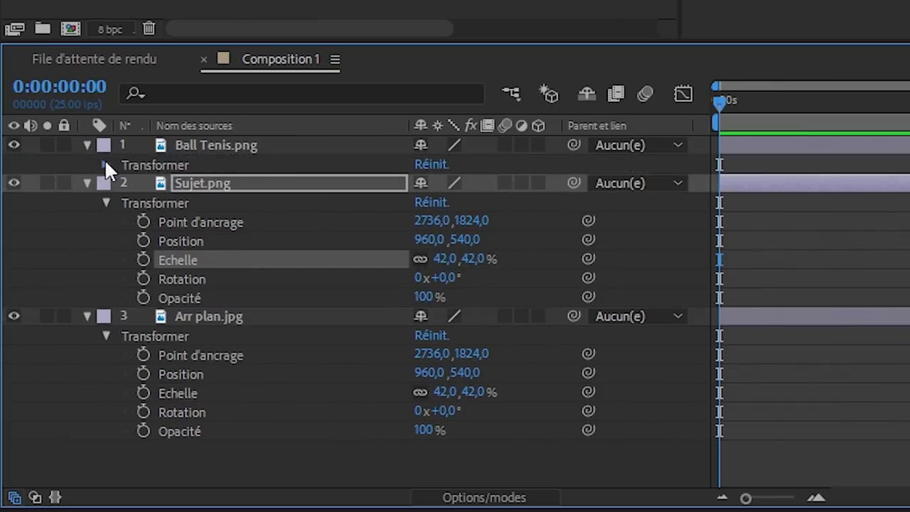
click(105, 164)
drag(446, 222, 362, 220)
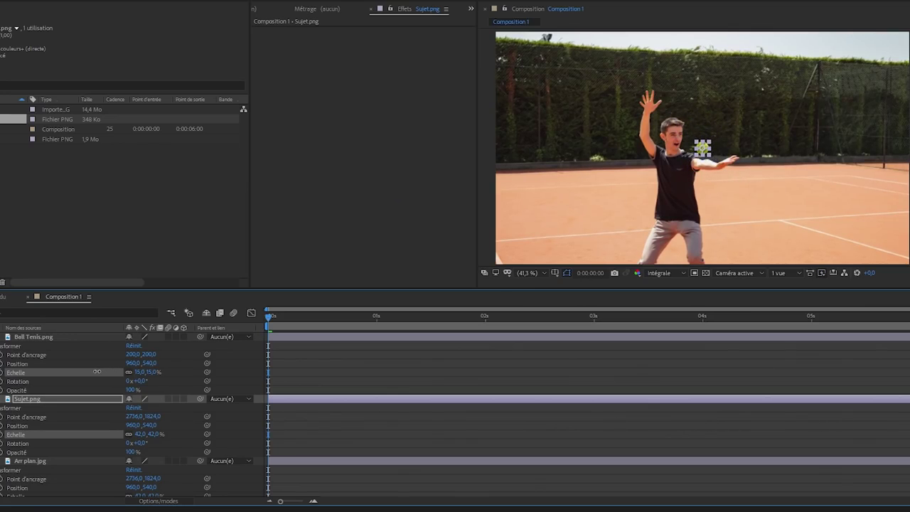
drag(96, 371, 168, 361)
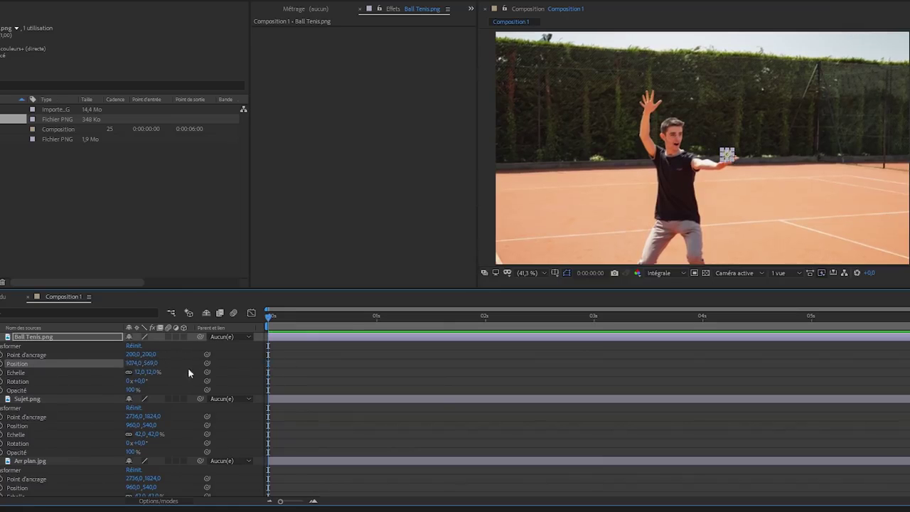
click(306, 367)
Collapse the layers' properties and make the Ball Tenis.png, Sujet.png and Arr plan.jpg layers 3D.
click(80, 175)
click(81, 192)
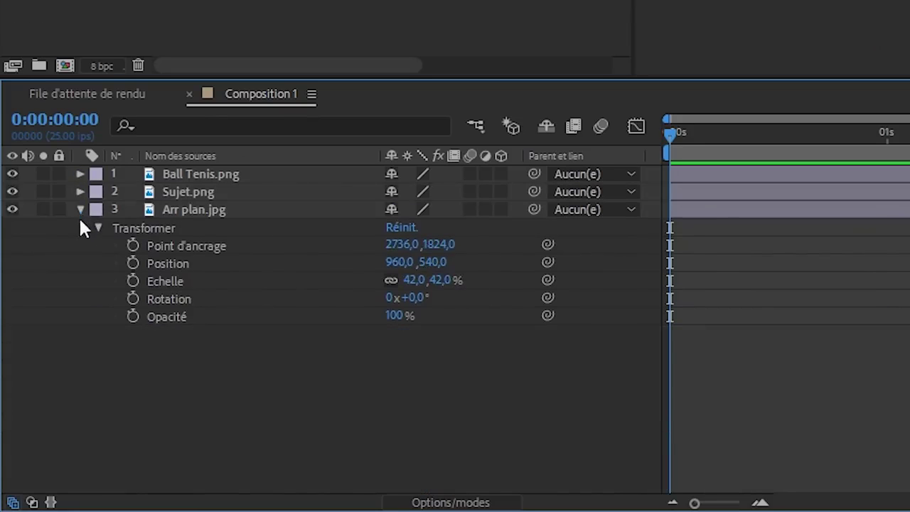
click(79, 209)
click(501, 174)
click(501, 192)
click(502, 209)
Create a two-node 50 mm camera named Caméra 1 in the composition, with depth of field off.
right_click(462, 280)
mouse_move(617, 44)
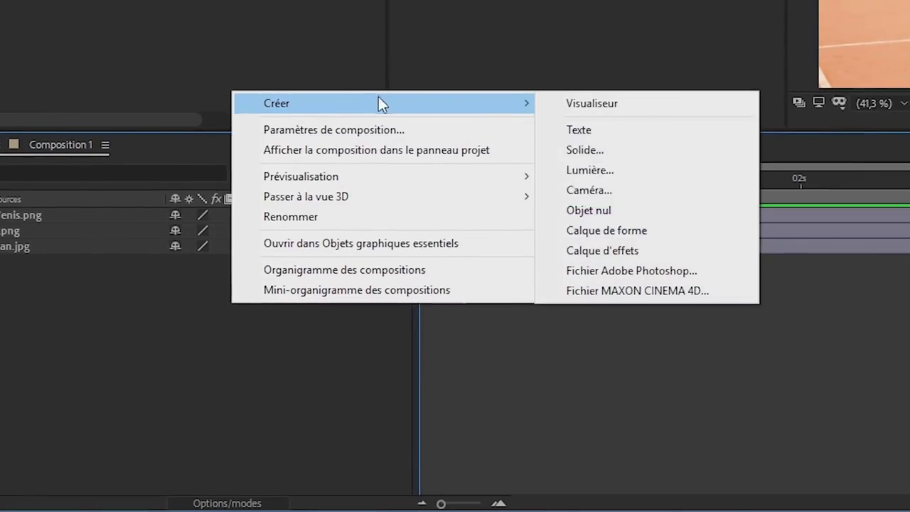
click(616, 192)
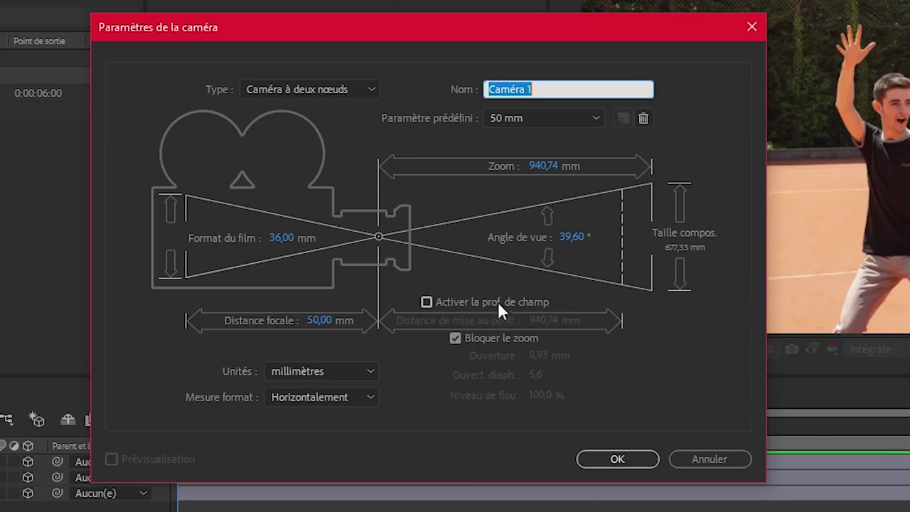
click(618, 460)
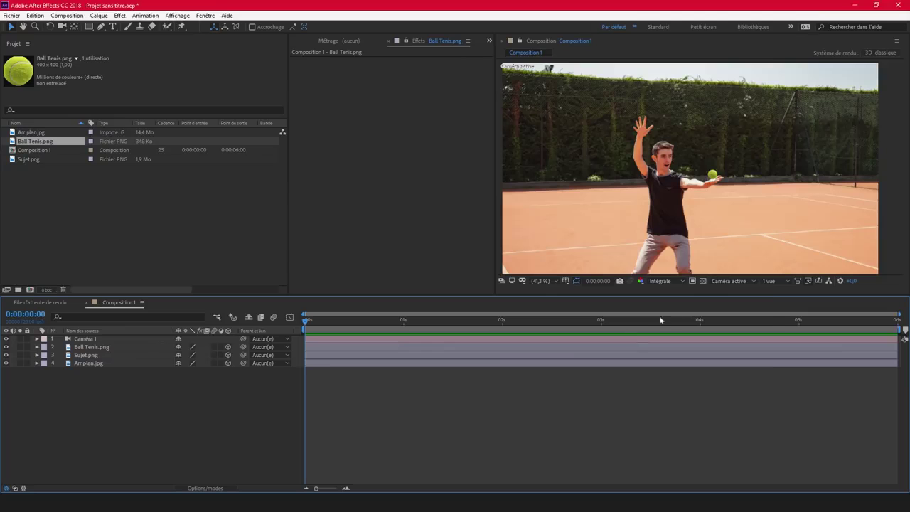
Switch the viewer to Vue personnalisée 1 and move Sujet.png forward in depth, away from the court background.
click(728, 281)
click(740, 385)
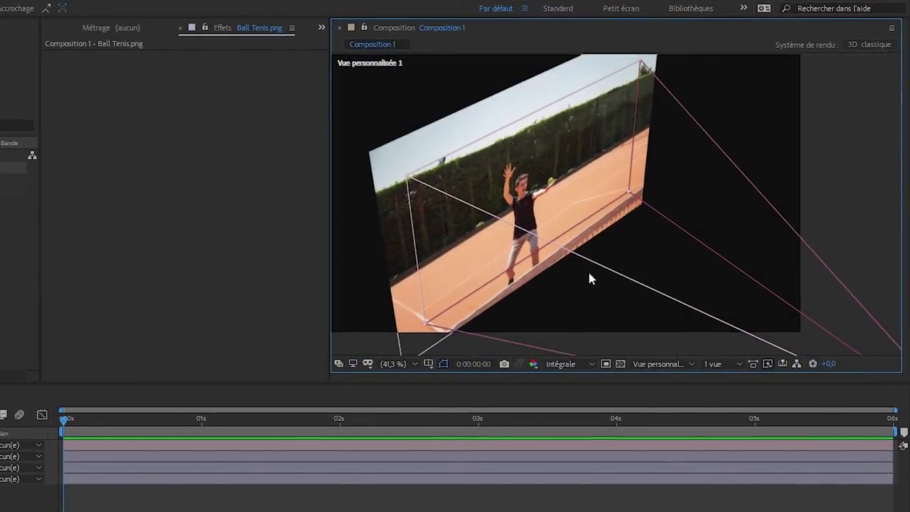
click(571, 207)
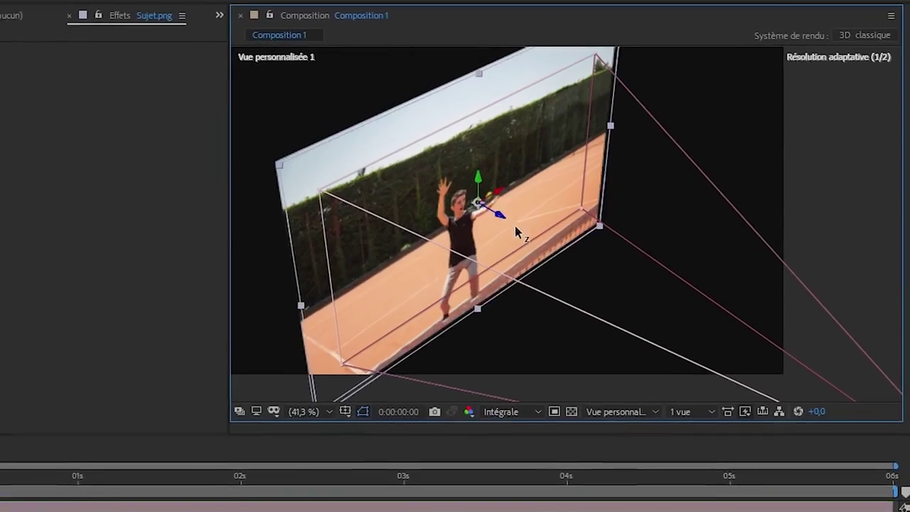
drag(515, 225, 549, 300)
drag(530, 250, 528, 249)
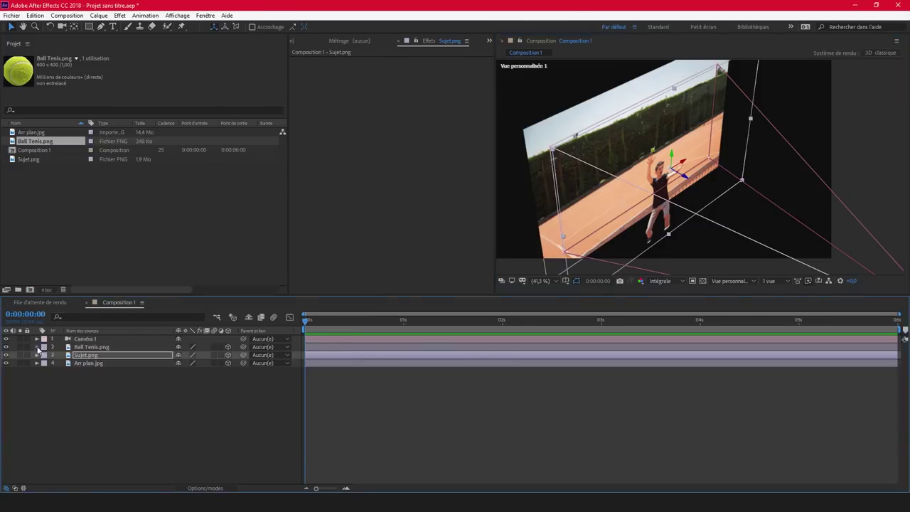
Duplicate the Ball Tenis.png layer ten times.
click(37, 347)
click(37, 347)
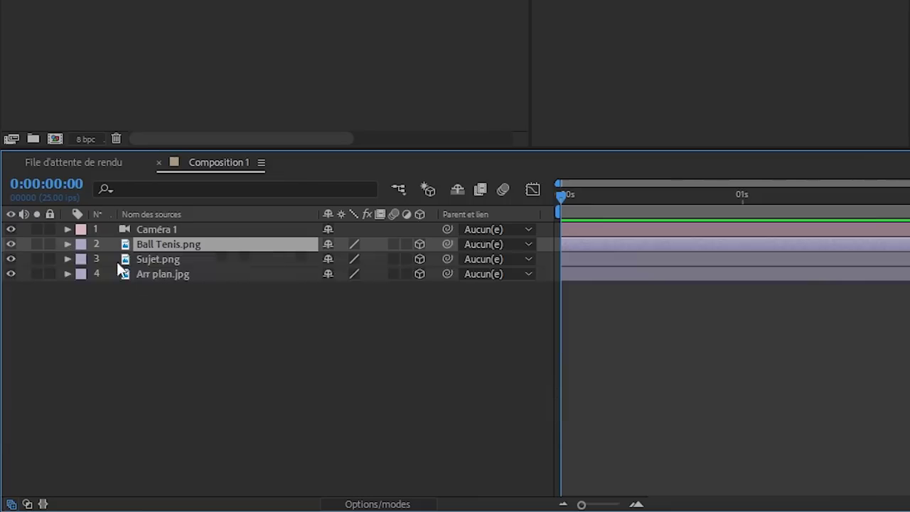
key(ctrl+d)
key(ctrl+d)
key(ctrl+d)
key(ctrl+d)
key(ctrl+d)
key(ctrl+d)
key(ctrl+d)
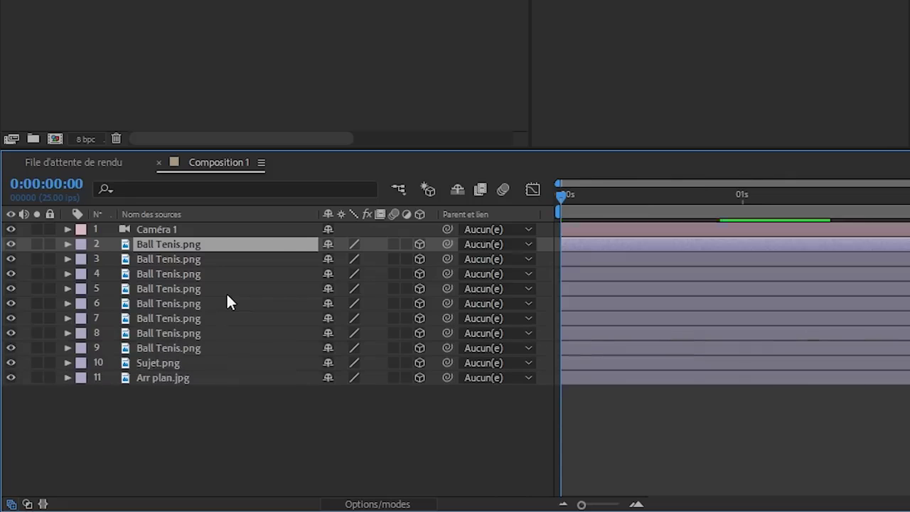
key(ctrl+d)
key(ctrl+d)
key(ctrl+d)
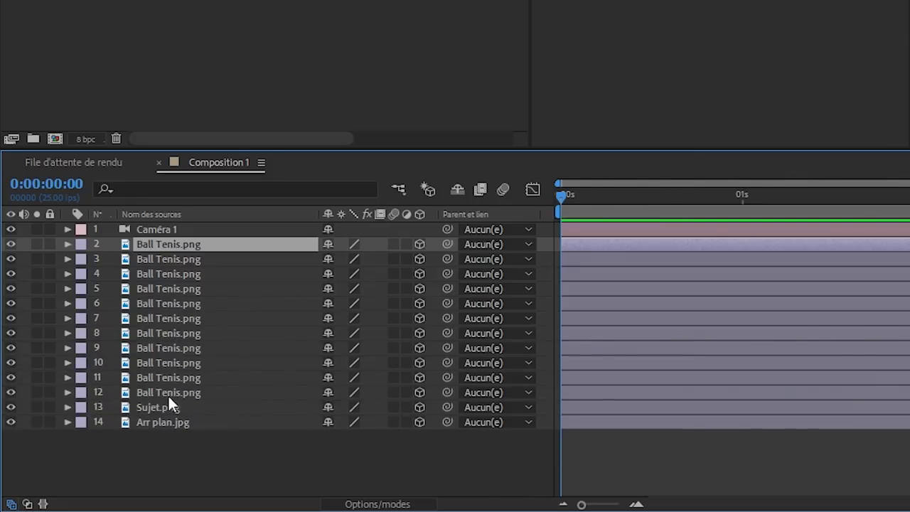
Distribute the Ball Tenis.png layers at different depths between the background and the camera in the custom 3D view.
click(168, 394)
drag(667, 159, 730, 196)
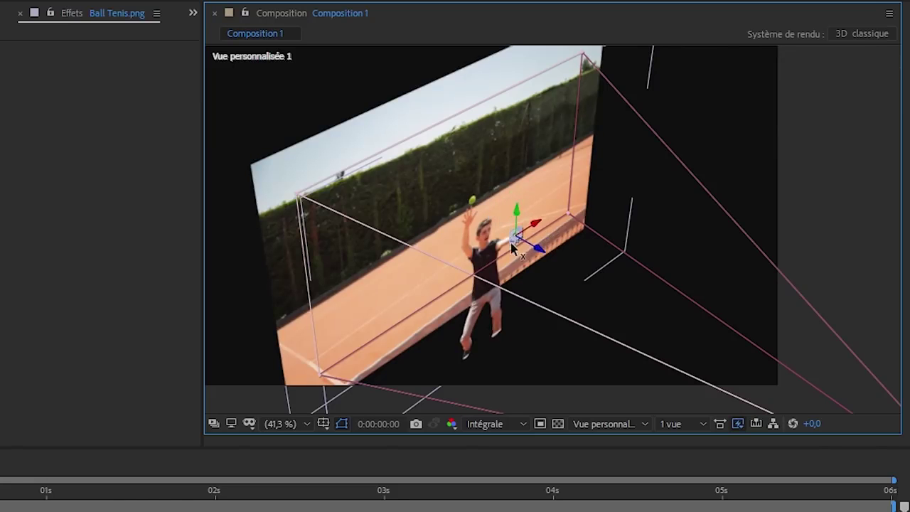
mouse_move(511, 243)
mouse_down()
mouse_move(500, 223)
mouse_move(522, 249)
mouse_up()
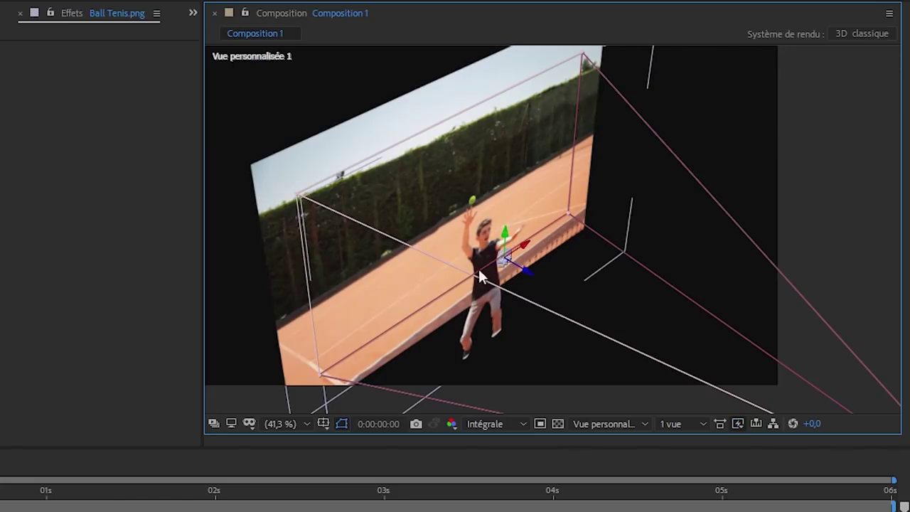
drag(526, 279, 585, 253)
drag(494, 212, 630, 288)
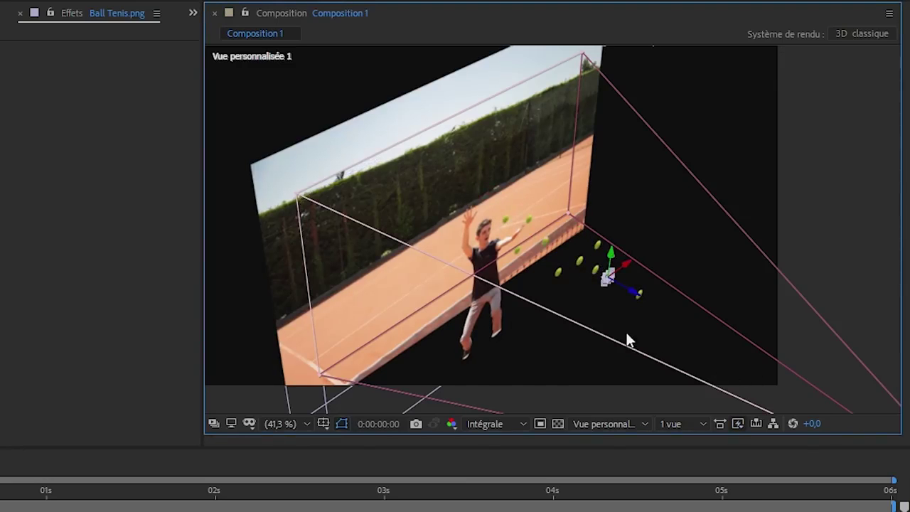
Switch the viewer to Caméra active and spread the tennis balls around the man across the frame.
click(604, 424)
click(614, 441)
drag(522, 239, 559, 186)
drag(415, 273, 489, 298)
drag(632, 210, 536, 135)
drag(534, 278, 511, 221)
drag(578, 261, 332, 320)
drag(572, 276, 593, 266)
drag(575, 305, 715, 250)
click(404, 225)
drag(405, 224, 343, 225)
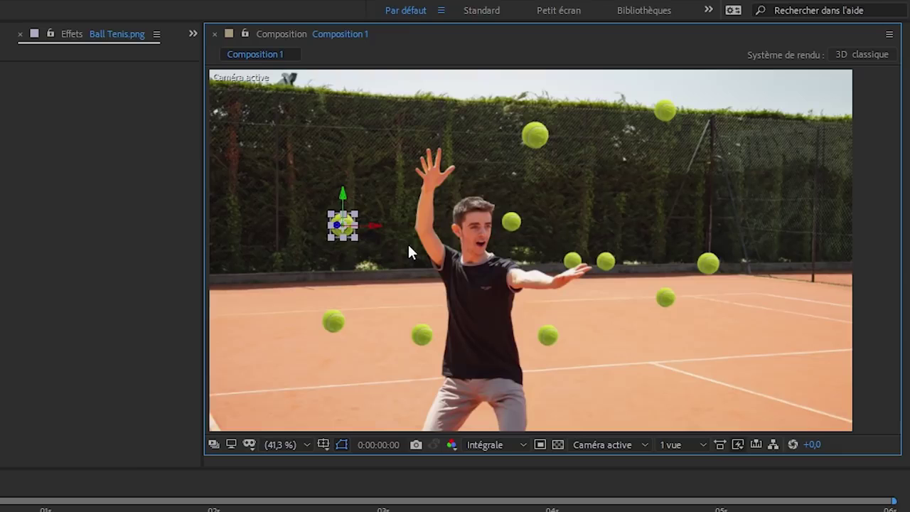
Refine the tennis balls' placement in the camera view, bringing the ball at the image's lower left closer to the camera.
drag(535, 135, 534, 171)
drag(665, 110, 728, 135)
drag(711, 266, 560, 331)
click(519, 327)
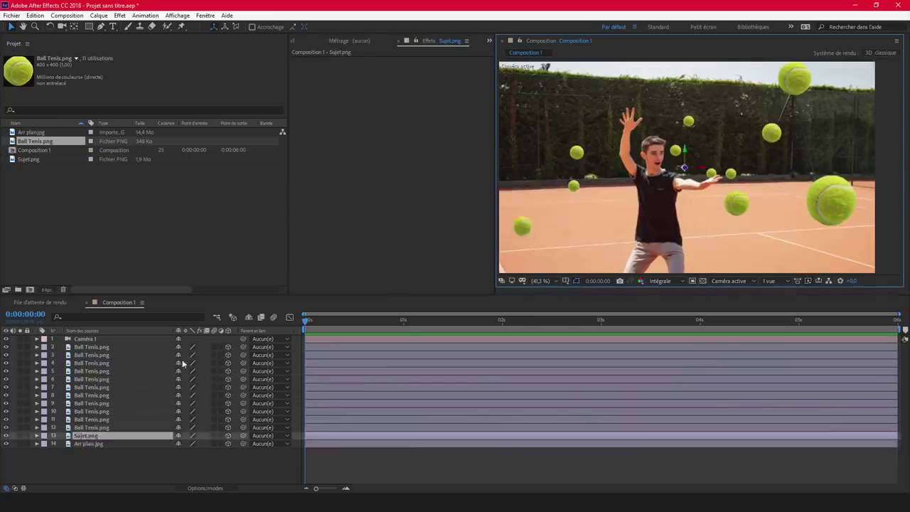
drag(522, 227, 566, 231)
click(662, 196)
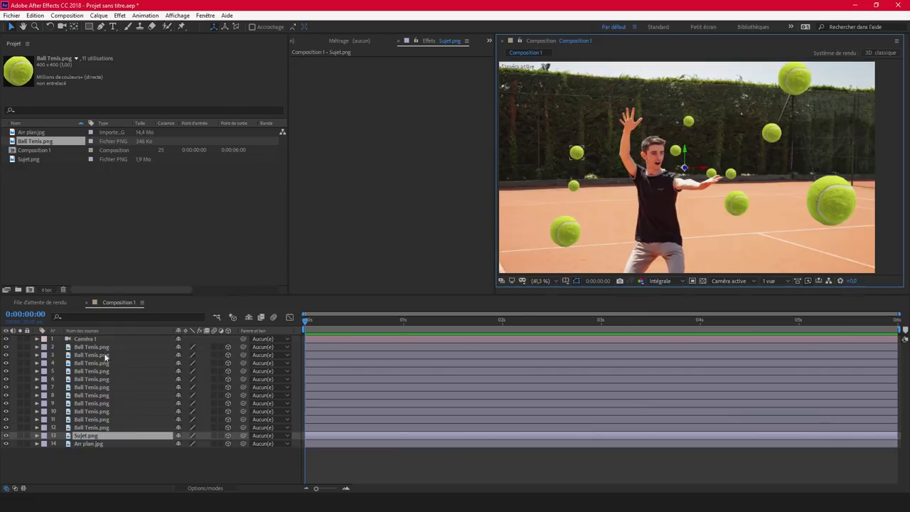
Bring the small tennis ball at the image's upper left much closer to the camera and raise it above its current spot.
click(105, 375)
click(92, 347)
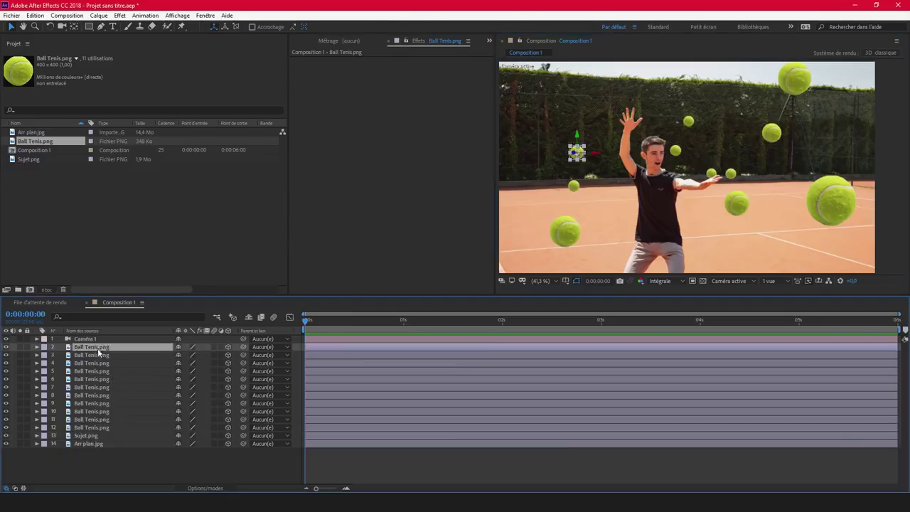
drag(574, 152, 571, 114)
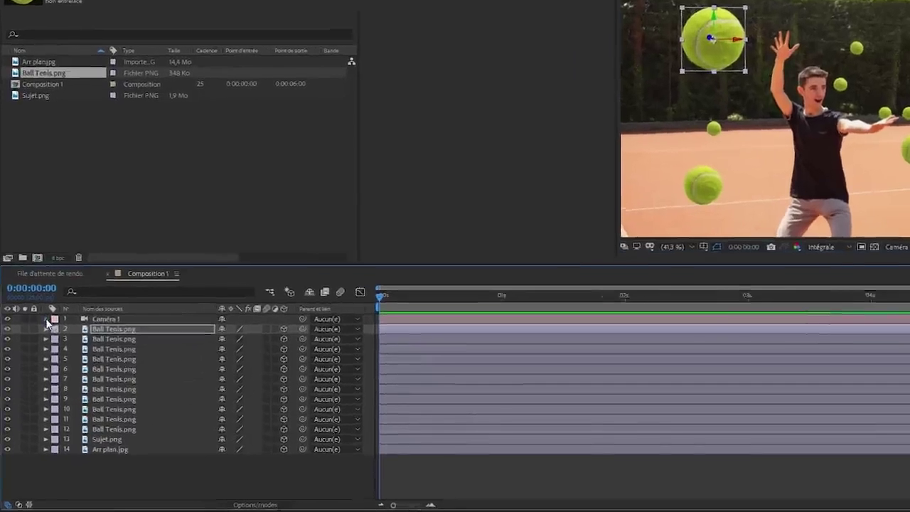
Start keyframing Caméra 1's Position and Point ciblé at 0:00:00:00.
click(37, 338)
click(45, 347)
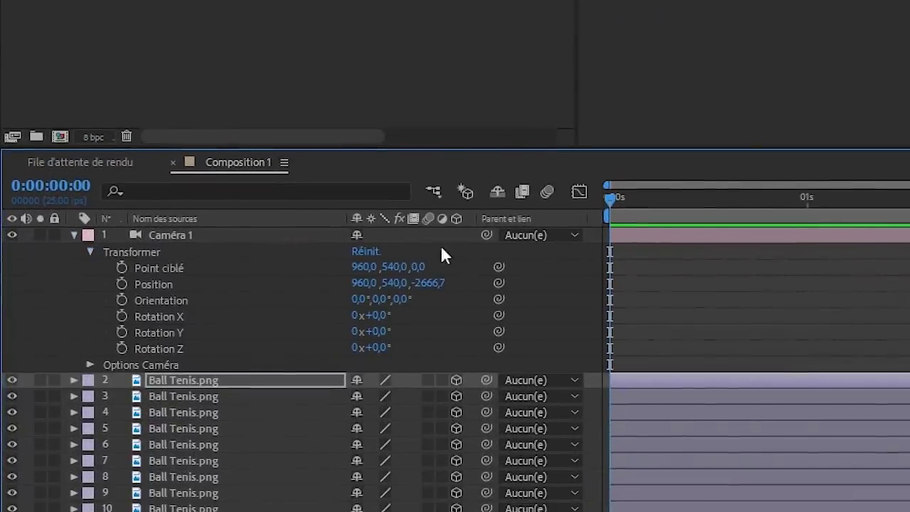
click(121, 283)
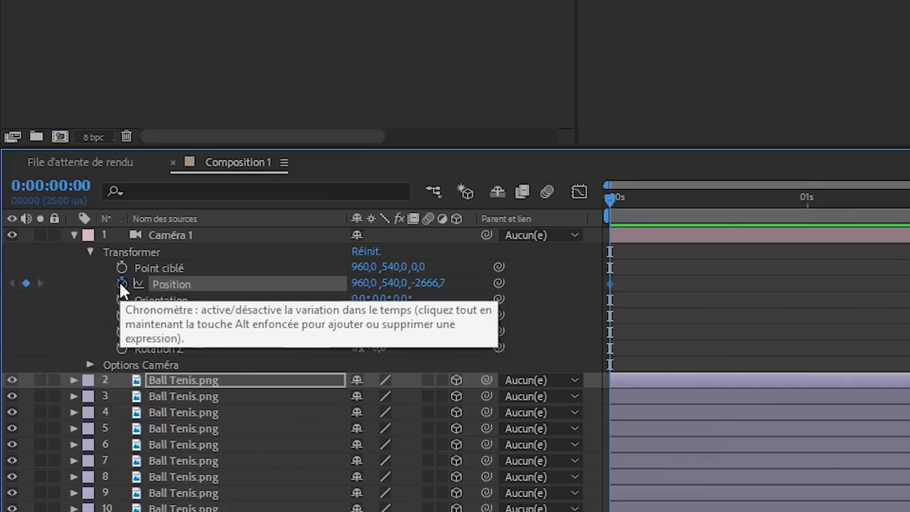
click(121, 268)
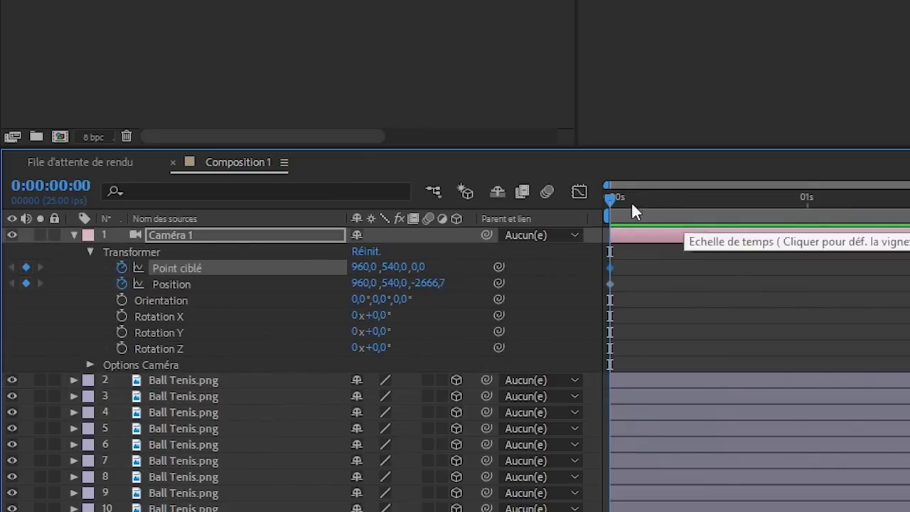
Keyframe Caméra 1 at 0:00:05:01 with Position X at 1100 and Point ciblé X at about 985.
drag(610, 195, 841, 188)
drag(422, 318, 611, 309)
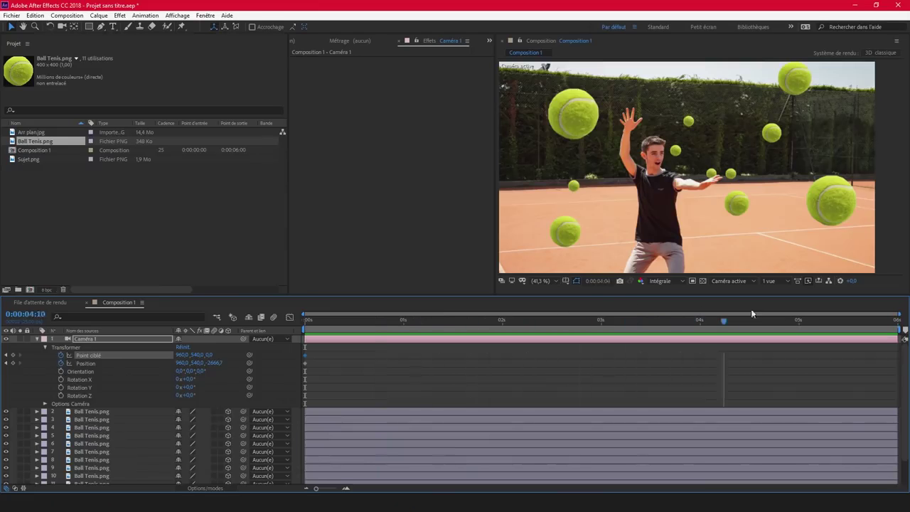
drag(184, 362, 278, 363)
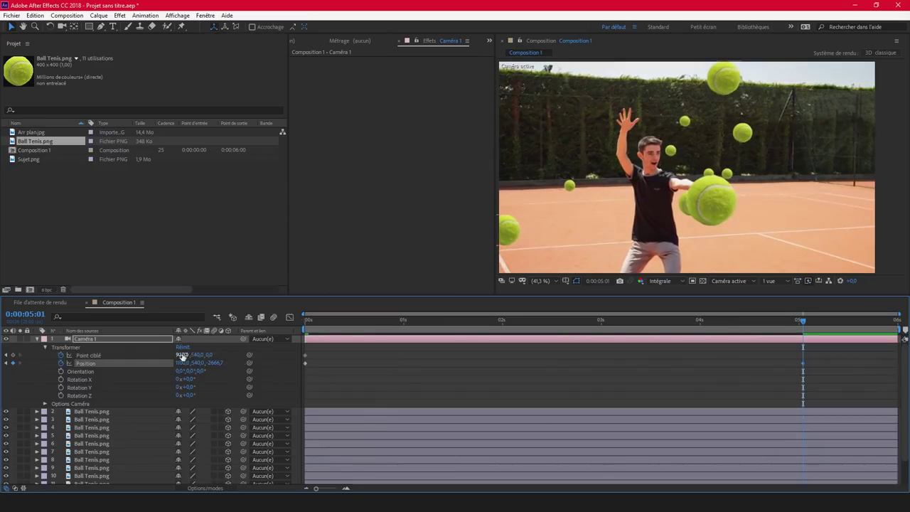
drag(183, 354, 219, 362)
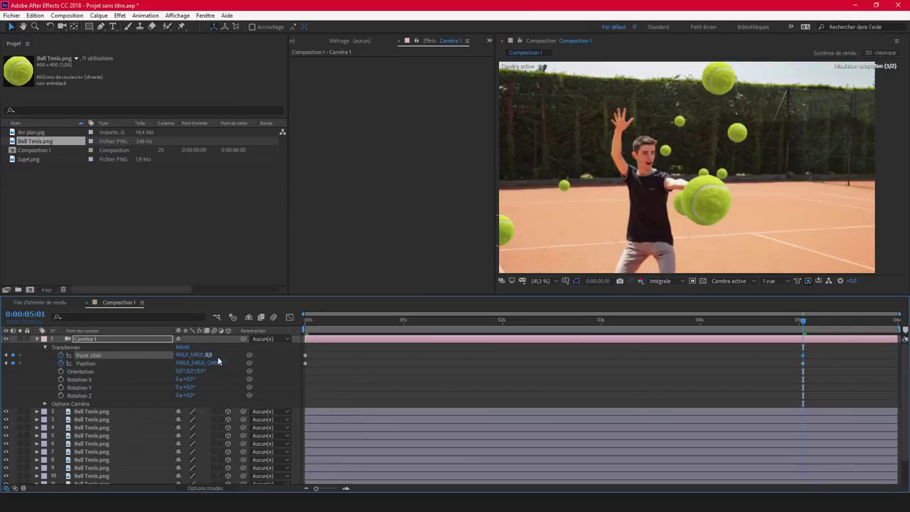
Increase Caméra 1's Point ciblé X further near the end of the camera move and review the animation from the start.
drag(752, 321, 791, 321)
drag(176, 357, 217, 357)
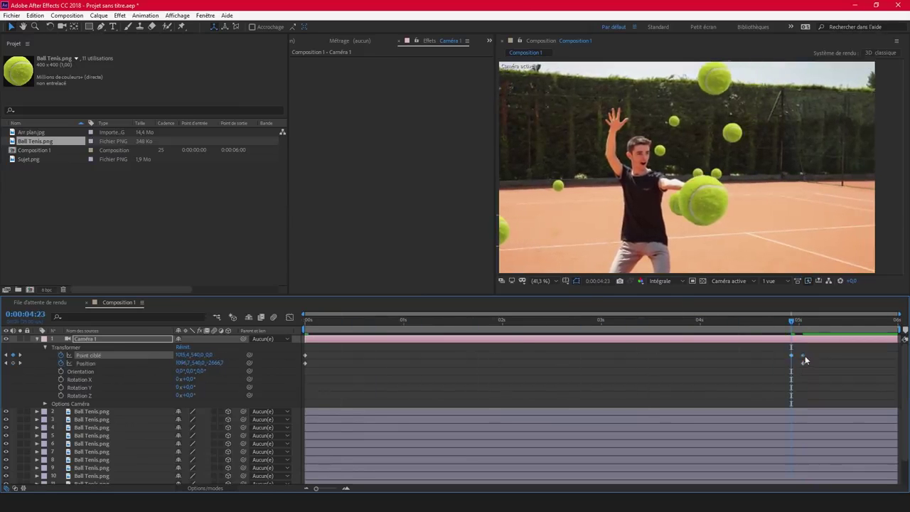
key(space)
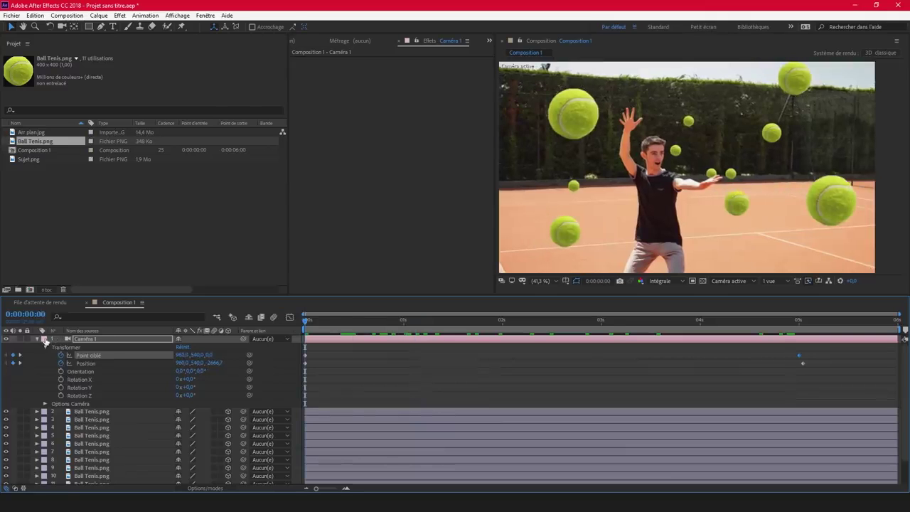
click(435, 321)
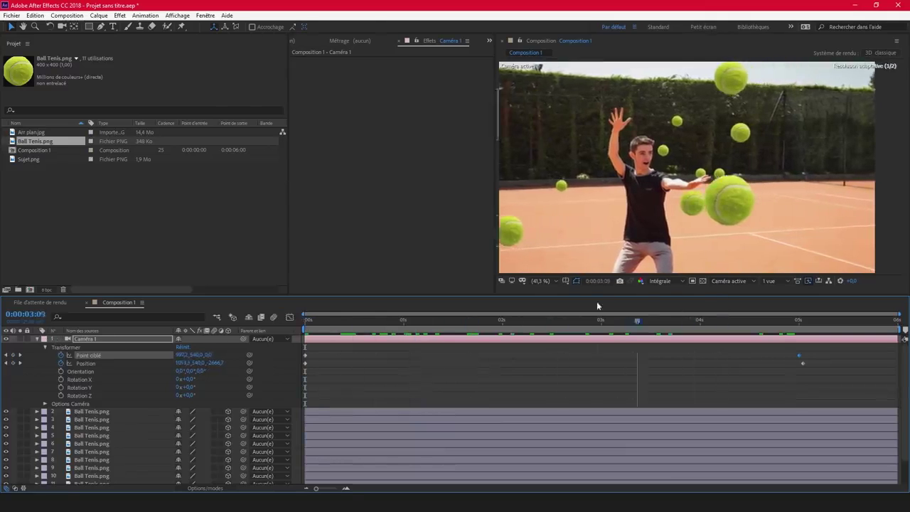
click(369, 319)
drag(366, 314, 295, 330)
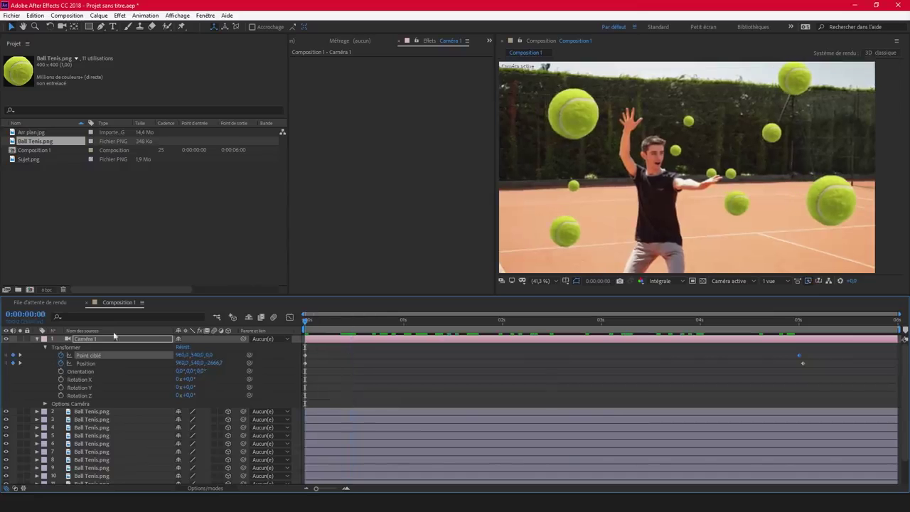
Raise the man by moving the Sujet.png layer to about X 949.4, Y 501.3, and preview the animation.
key(ctrl+grave)
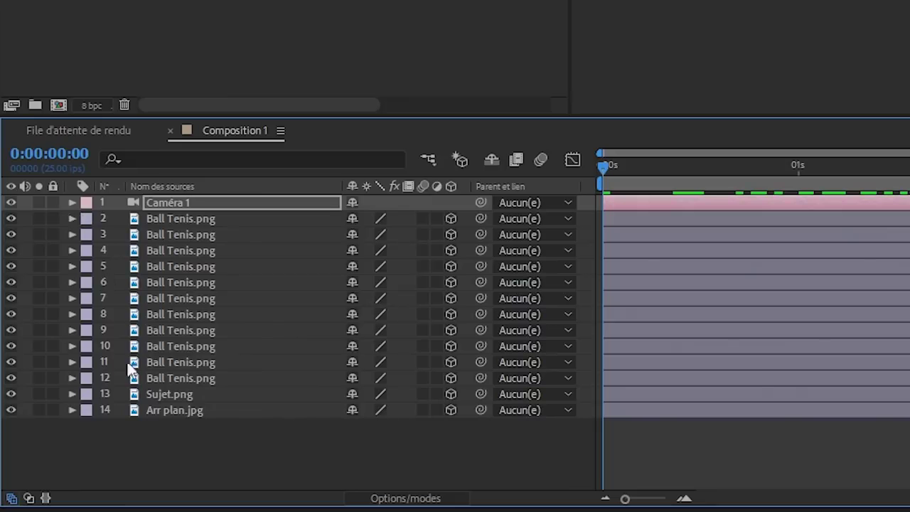
click(72, 394)
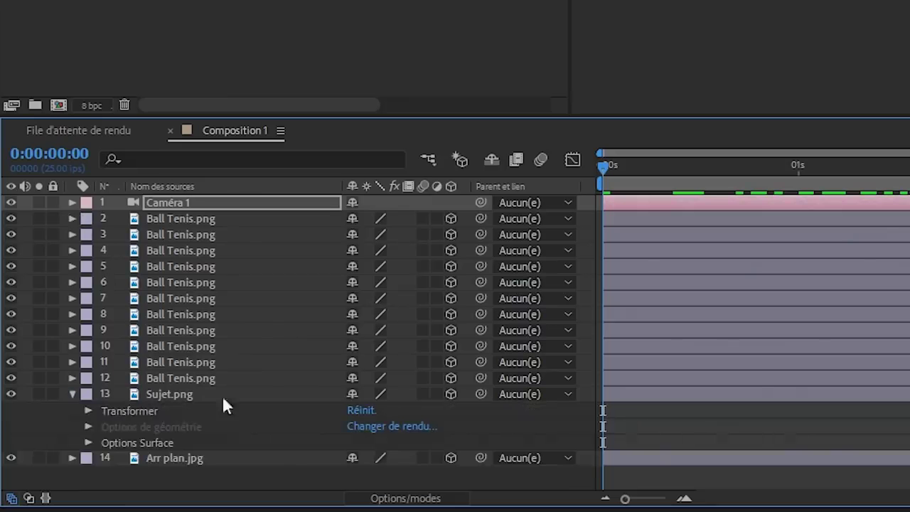
click(88, 411)
scroll(168, 393, down, 3)
click(402, 338)
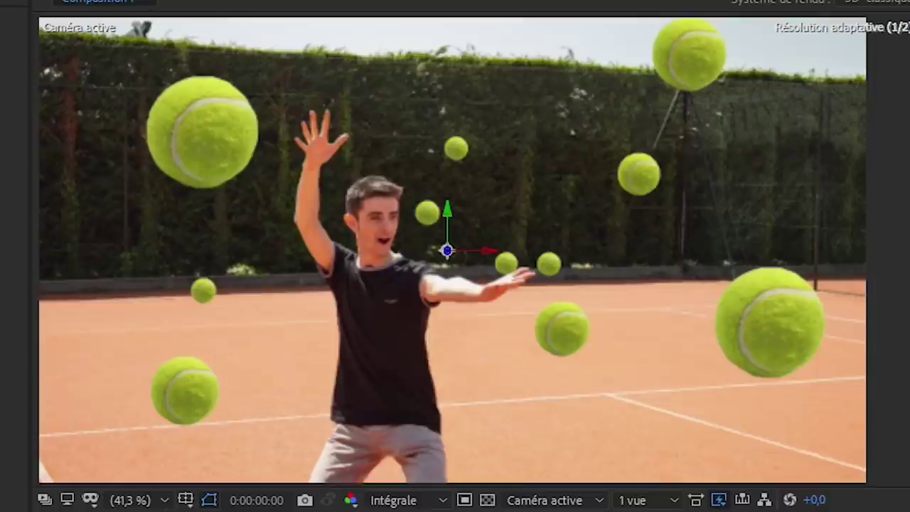
drag(448, 213, 448, 192)
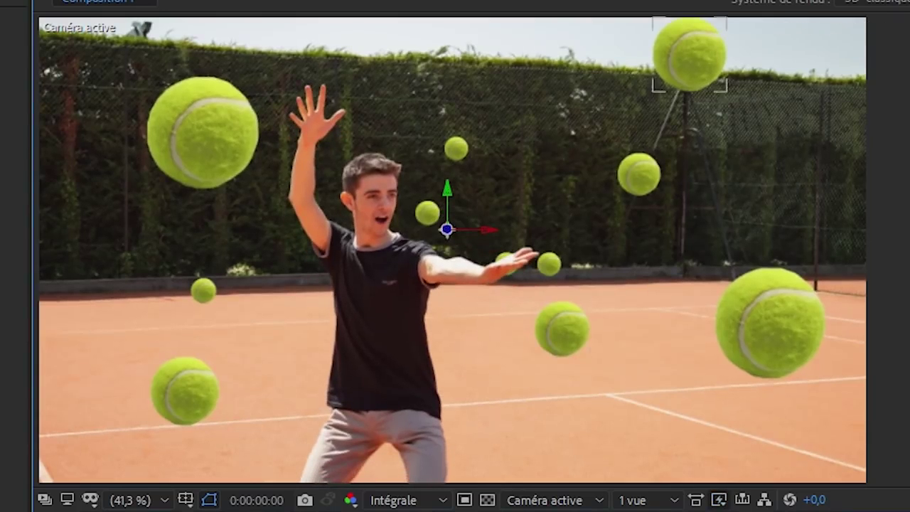
key(space)
key(space)
drag(467, 224, 907, 75)
key(space)
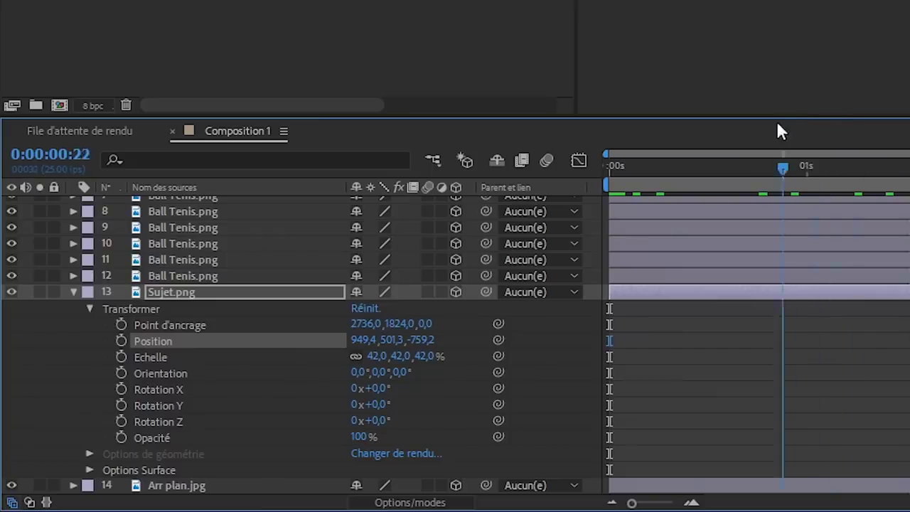
Set the Sujet.png layer's scale to 40% and collapse its properties.
key(Page_Up)
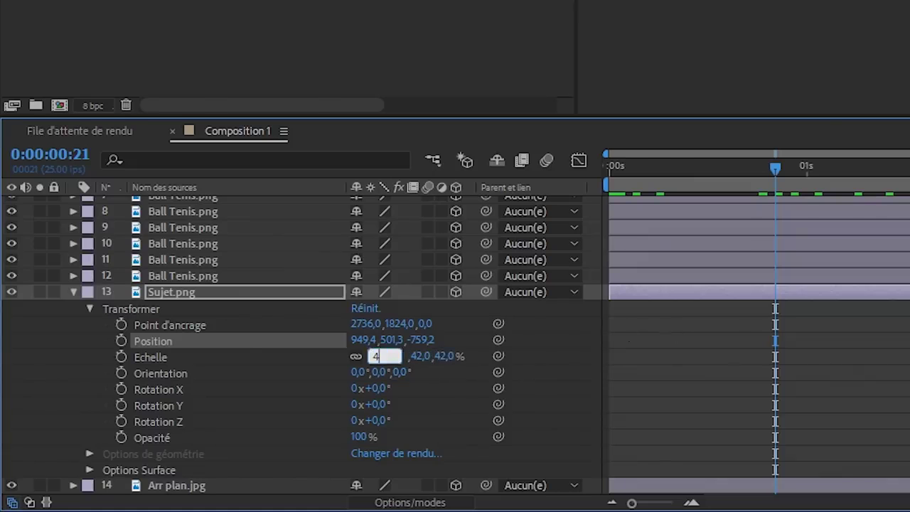
text(0)
key(Return)
key(Home)
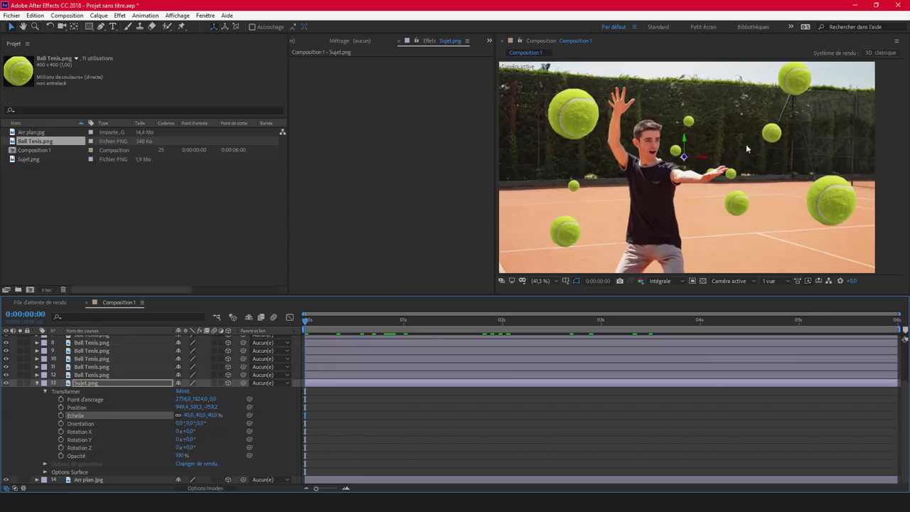
click(37, 383)
Spread out the small balls around the man's outstretched hand, sending one to the upper right of the image.
drag(731, 173, 769, 99)
drag(675, 150, 716, 141)
click(37, 395)
click(37, 395)
click(37, 354)
click(43, 363)
drag(379, 322, 306, 322)
drag(689, 106, 707, 117)
click(37, 355)
drag(305, 322, 372, 322)
drag(767, 100, 783, 129)
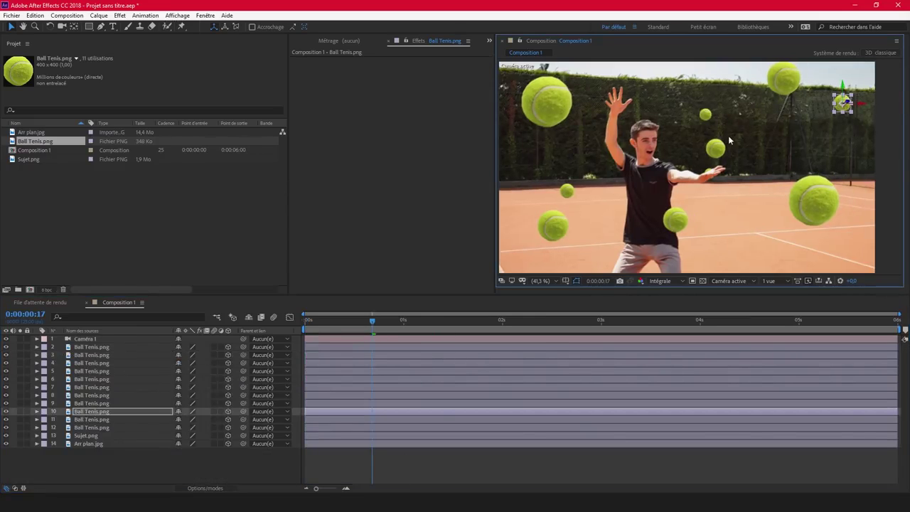
Move the tennis ball behind the man's hand over beside the large ball at the right of the image.
click(675, 220)
click(705, 115)
scroll(219, 411, down, 5)
drag(709, 171, 839, 181)
Vary the rotation of individual Ball Tenis.png layers and collapse their properties.
scroll(219, 412, up, 10)
scroll(219, 412, down, 10)
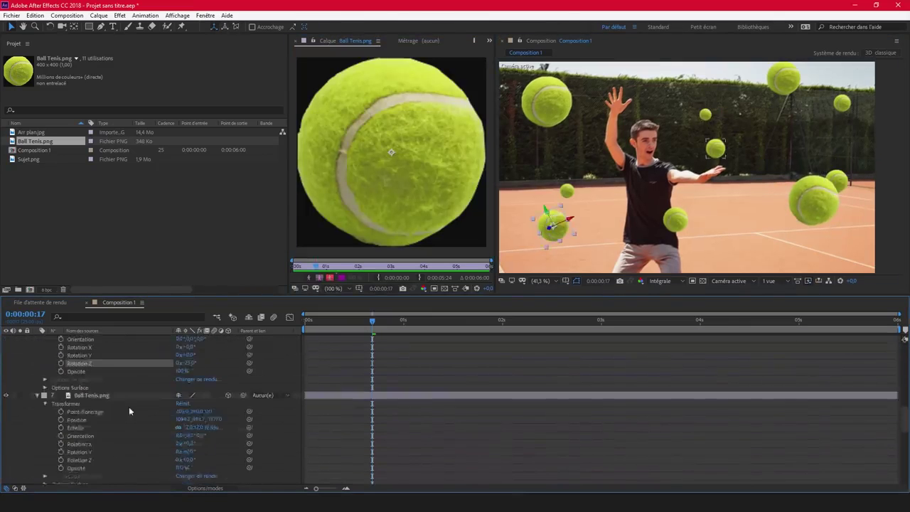
click(92, 351)
scroll(202, 423, down, 5)
click(675, 220)
click(37, 375)
Rearrange the balls further along the camera move, lowering one large ball to the image's bottom edge and deleting one ball layer.
drag(372, 322, 479, 322)
click(758, 262)
click(759, 88)
drag(552, 201, 533, 208)
drag(825, 182, 841, 163)
drag(785, 200, 792, 193)
Check the balls at several times and move the large ball near the right of the image up and out past the frame edge.
drag(479, 322, 420, 324)
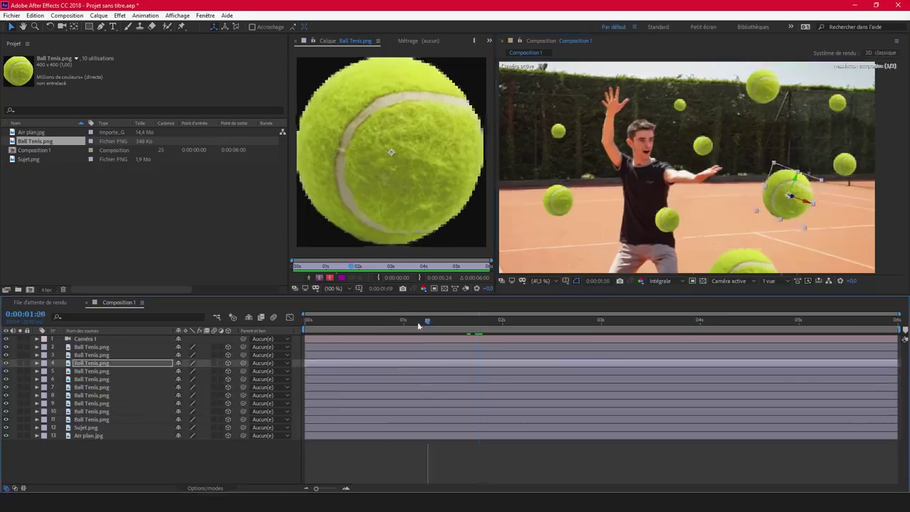
click(666, 225)
click(706, 146)
click(667, 227)
drag(793, 196, 850, 199)
click(839, 103)
drag(419, 321, 368, 321)
drag(849, 199, 792, 166)
drag(372, 322, 495, 322)
drag(770, 149, 850, 137)
drag(495, 322, 305, 322)
click(231, 462)
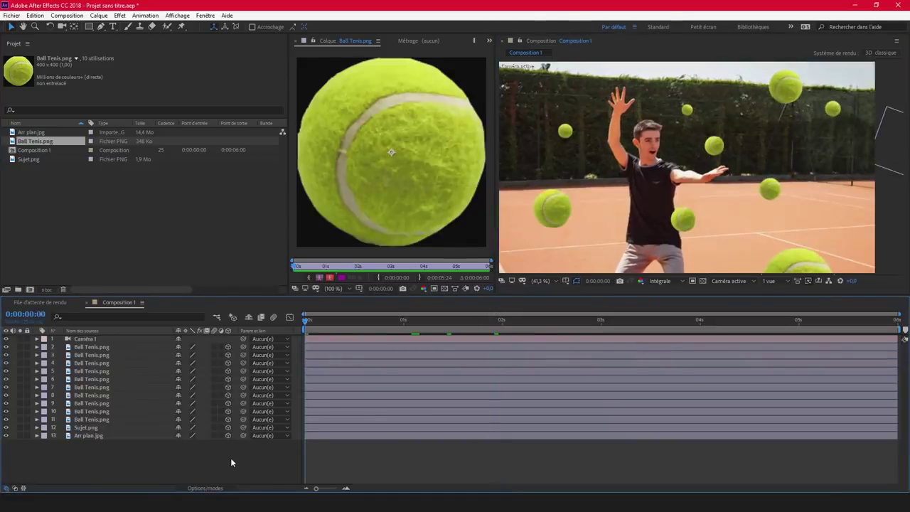
Play the animation and refine the balls around the man's hand, shifting the one below it farther down and right.
key(space)
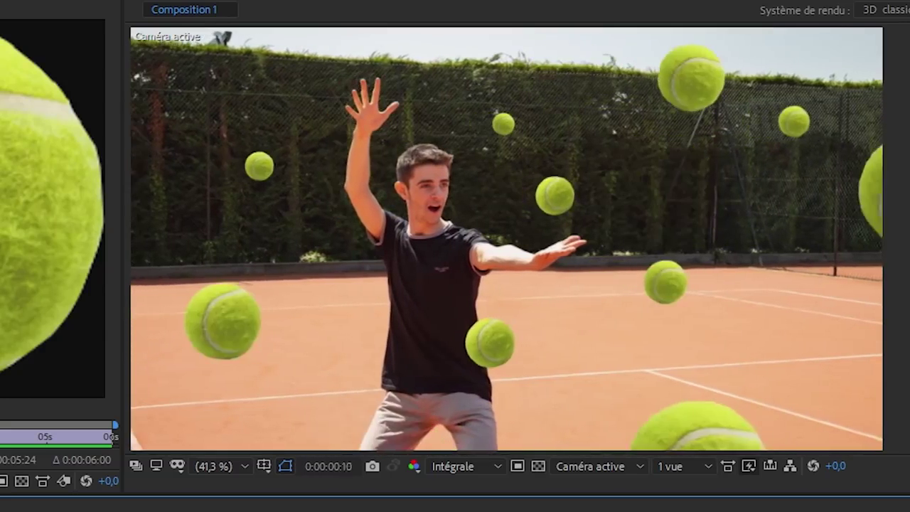
click(593, 284)
drag(593, 285, 647, 347)
drag(420, 338, 514, 211)
key(space)
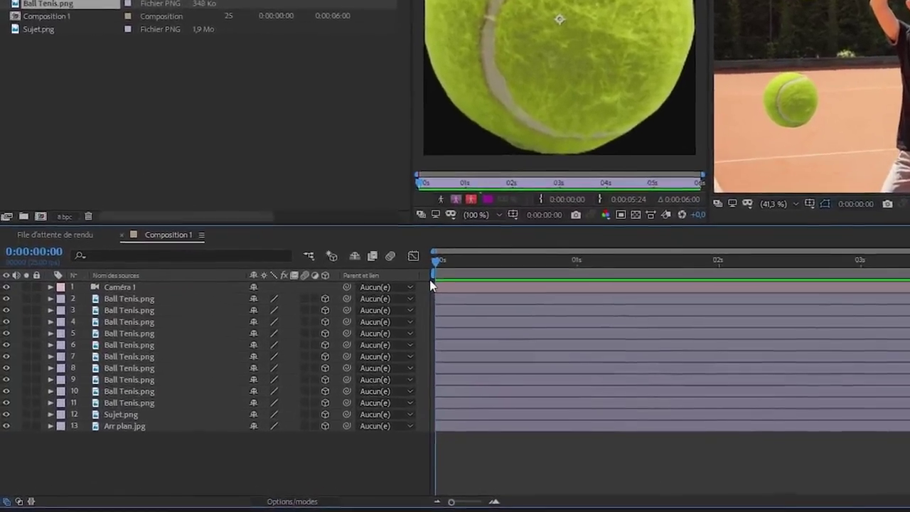
Enable motion blur on the Ball Tenis.png layers 5 and 6 and for the whole composition.
click(346, 315)
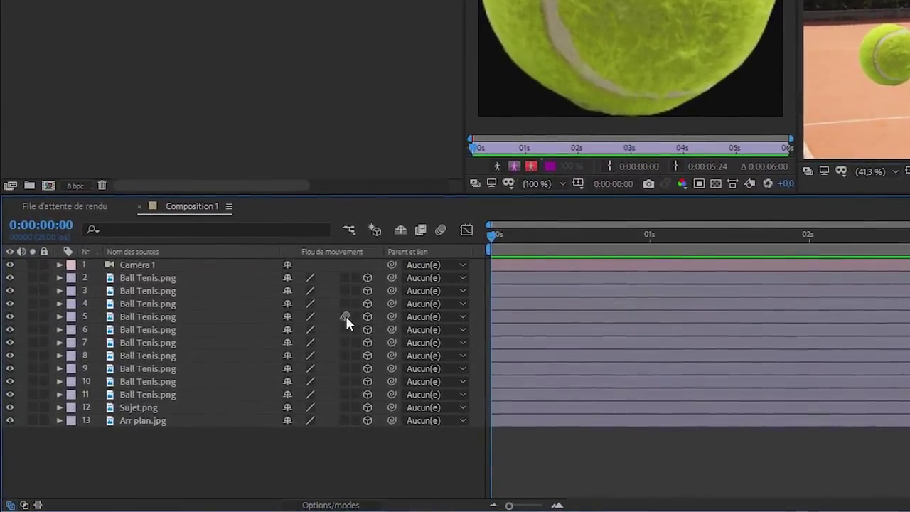
click(345, 328)
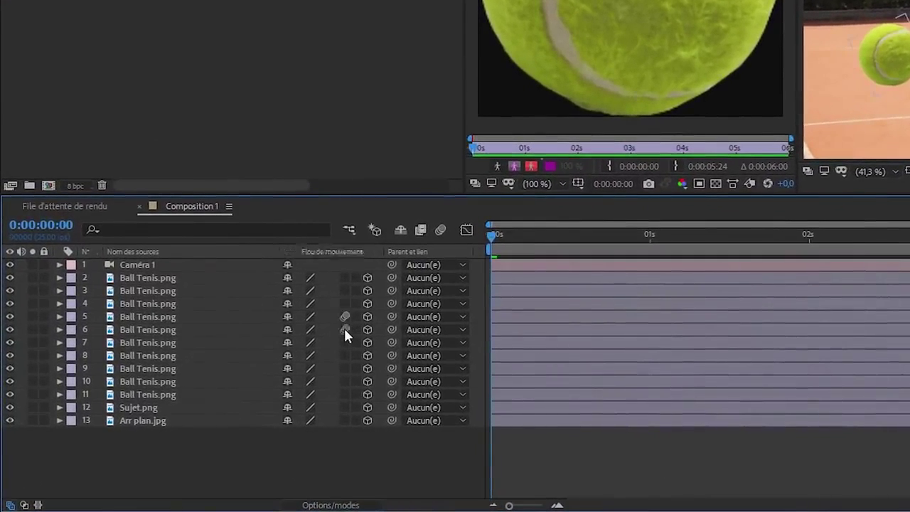
click(440, 229)
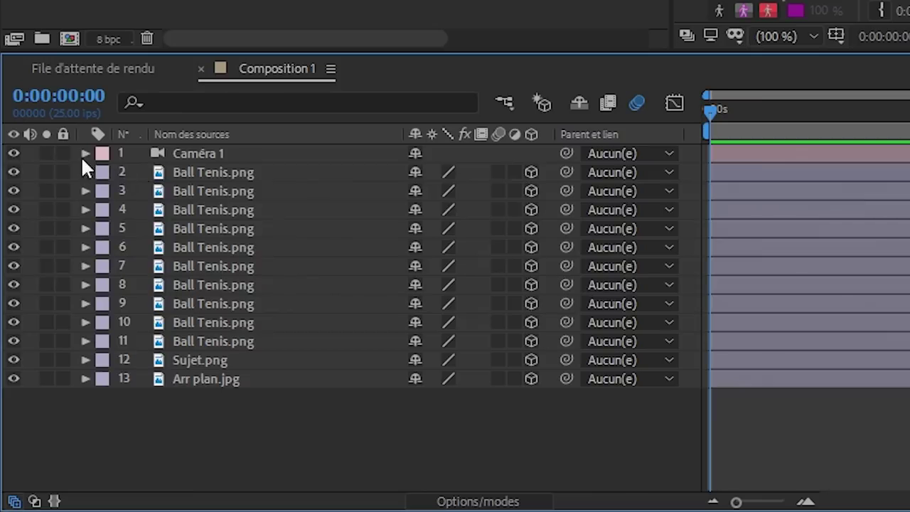
Turn on Caméra 1's Profondeur de champ, set its Ouverture to 293.3 pixels and preview the blur.
click(36, 339)
click(104, 304)
scroll(308, 244, down, 3)
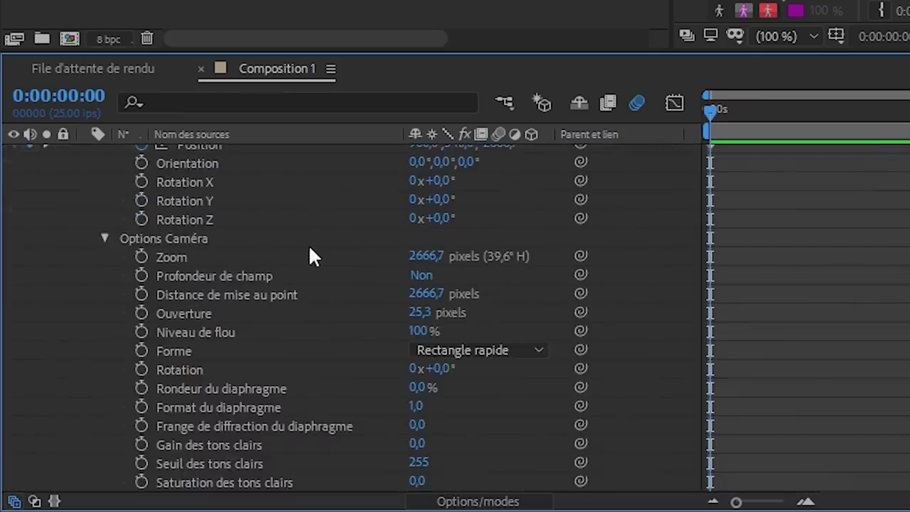
click(421, 220)
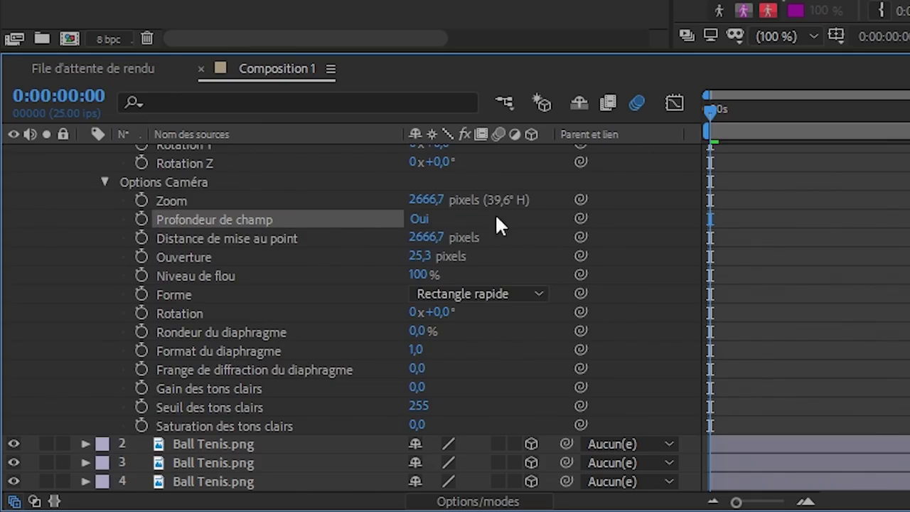
drag(422, 257, 564, 256)
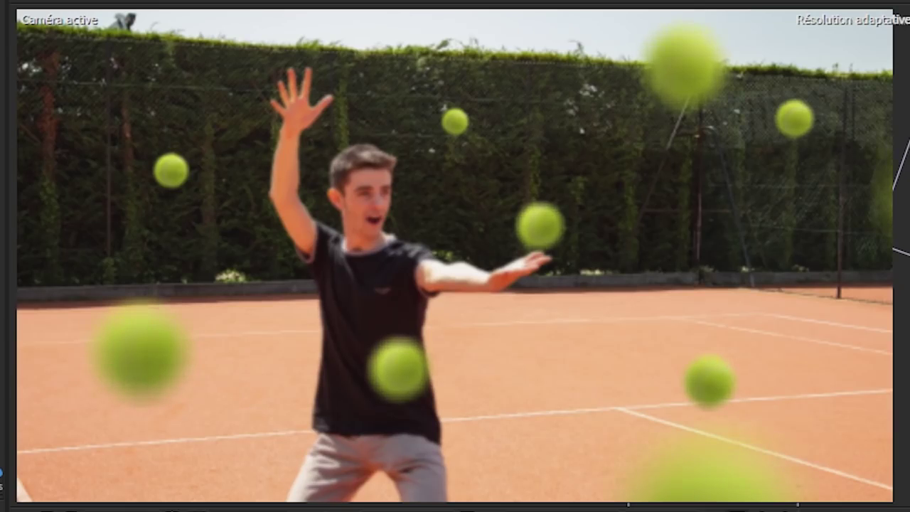
key(space)
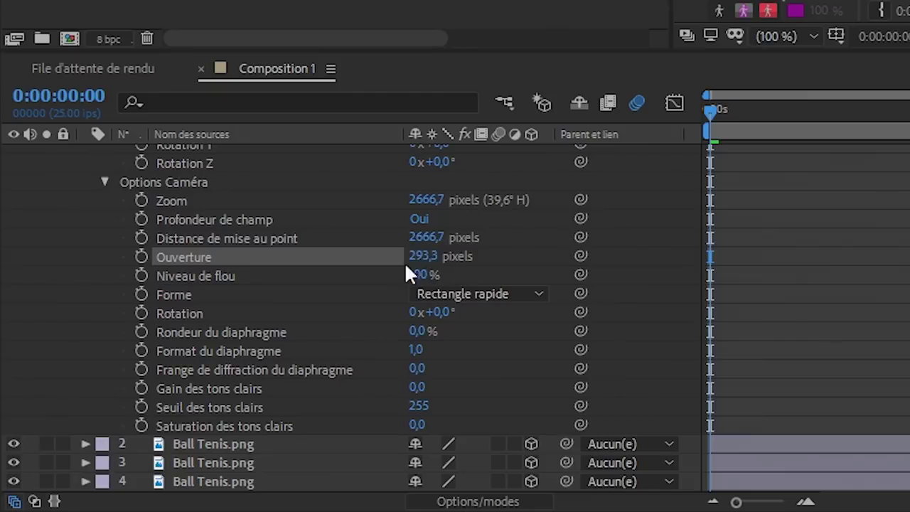
Set Caméra 1's Distance de mise au point to 1912.7 pixels and its Ouverture to 80 pixels.
shift+click(266, 241)
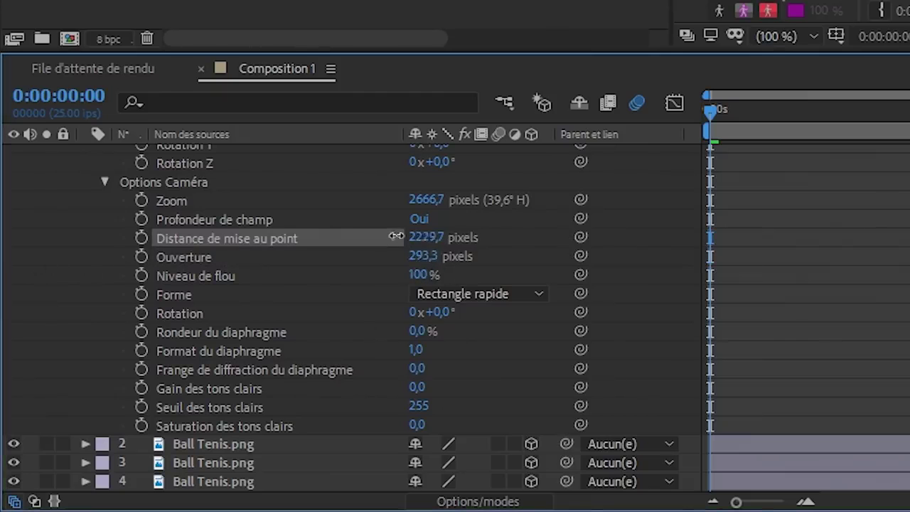
drag(396, 236, 412, 236)
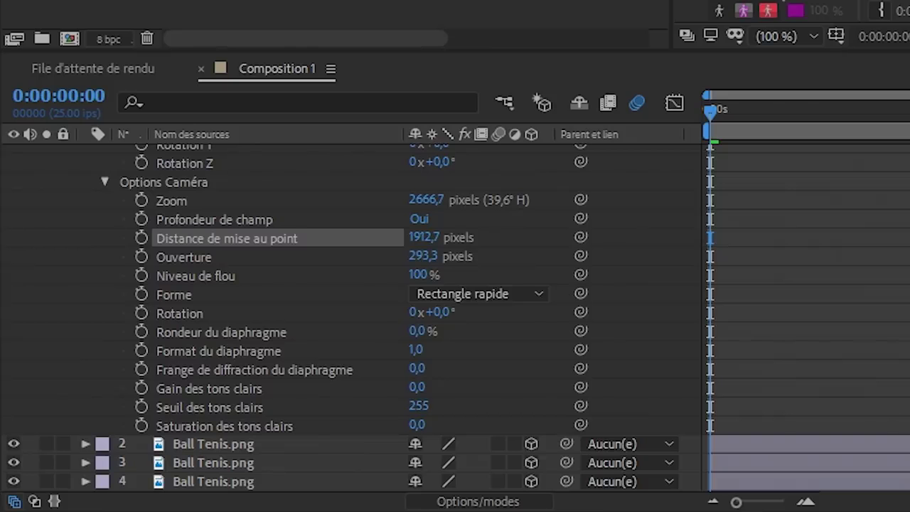
drag(425, 256, 303, 248)
drag(131, 380, 75, 376)
scroll(91, 372, up, 3)
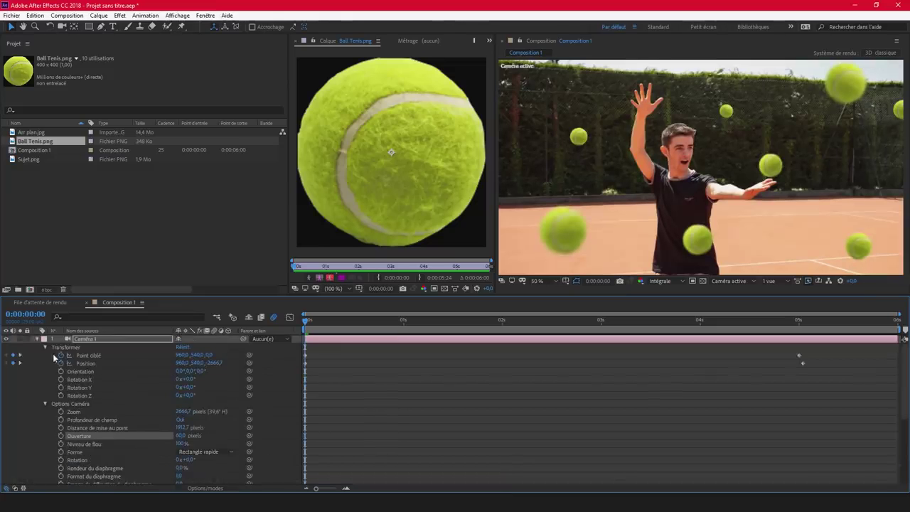
Collapse Caméra 1's properties and apply the Flou objectif appareil photo effect to the Arr plan.jpg background layer.
click(38, 339)
click(90, 435)
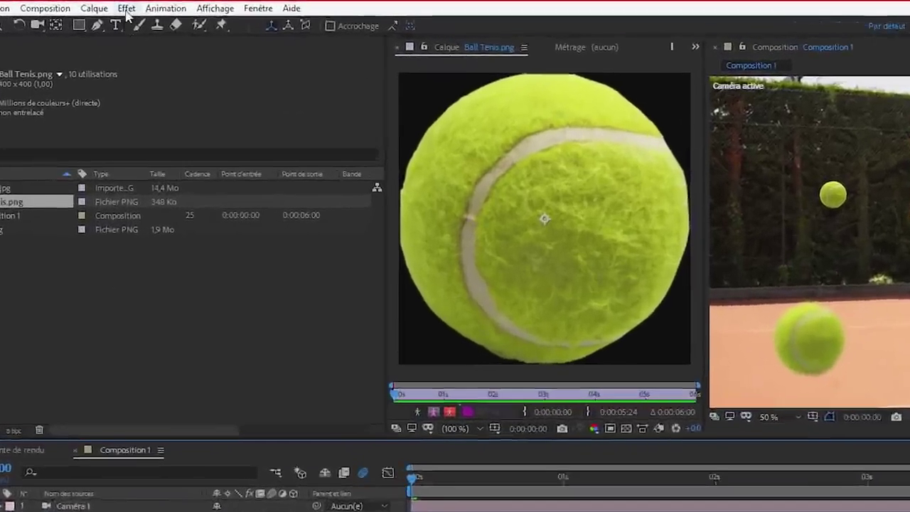
click(120, 15)
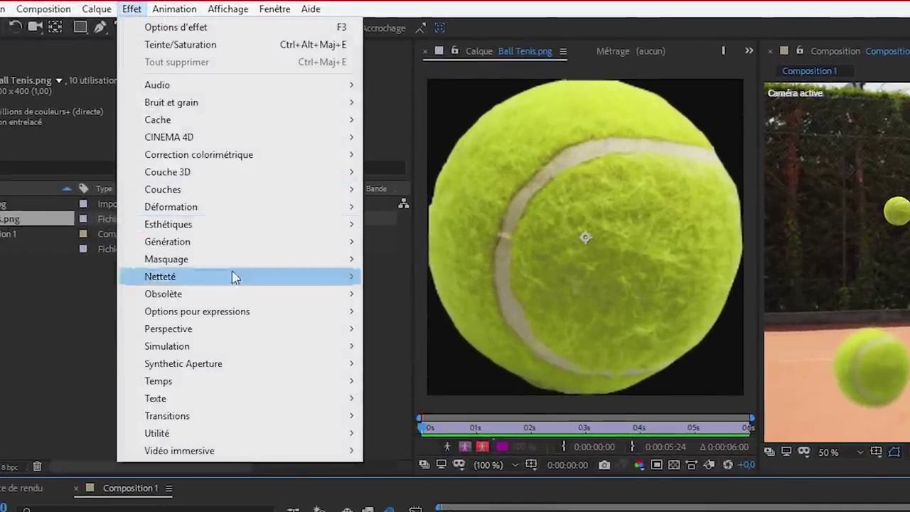
mouse_move(234, 276)
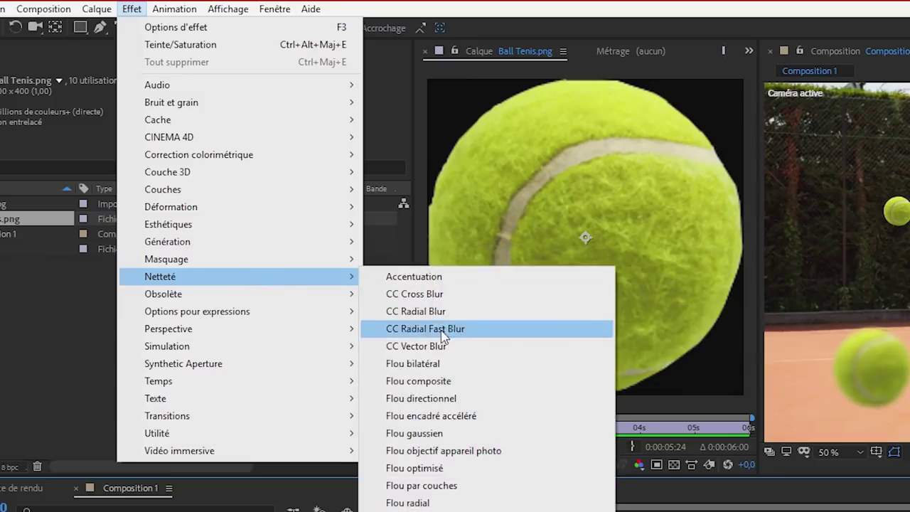
click(448, 451)
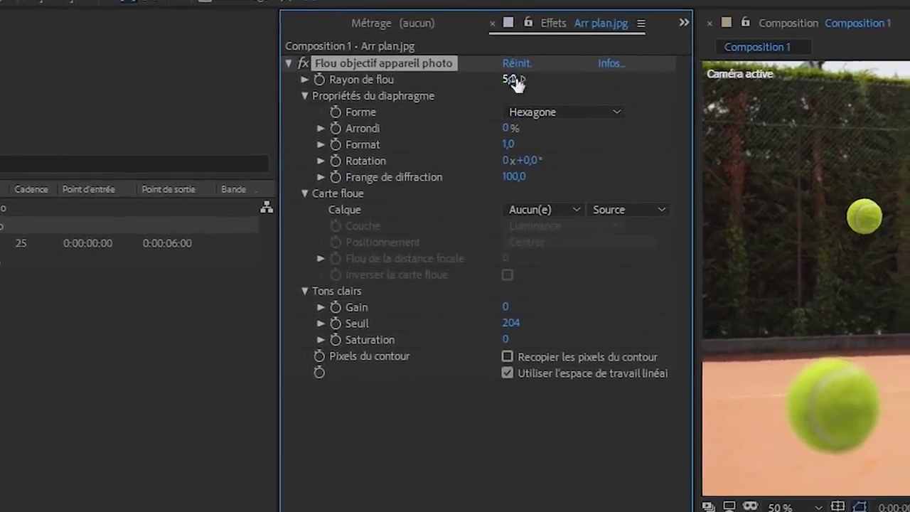
Try a Rayon de flou of 10 on the Arr plan.jpg blur, settle on 7 and preview the animation.
click(547, 86)
text(10)
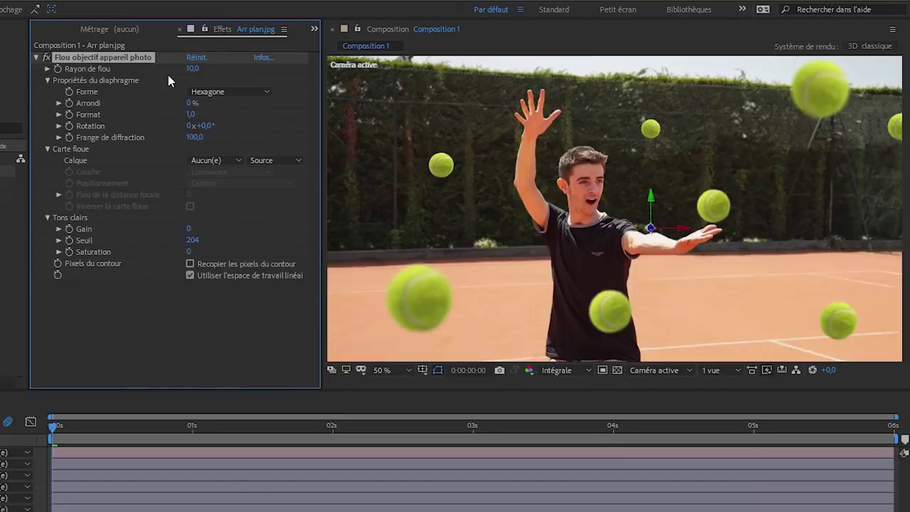
click(191, 68)
text(7)
key(Return)
key(space)
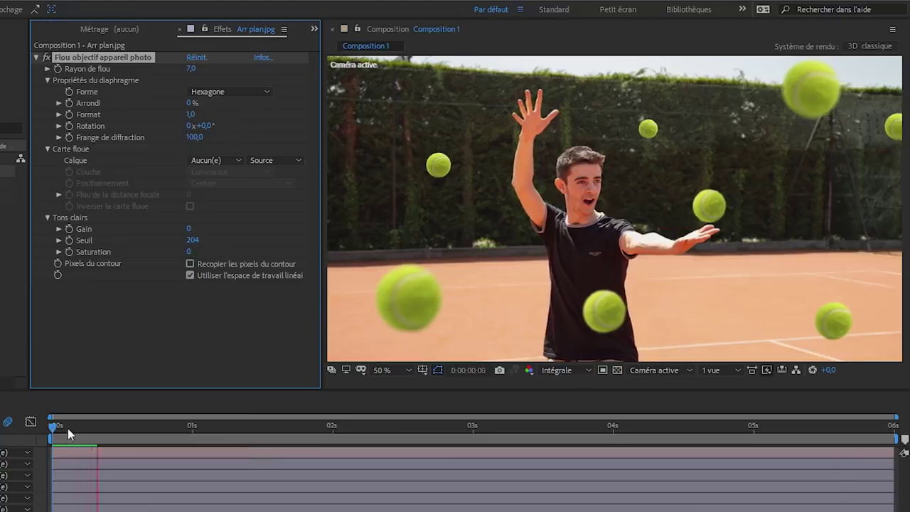